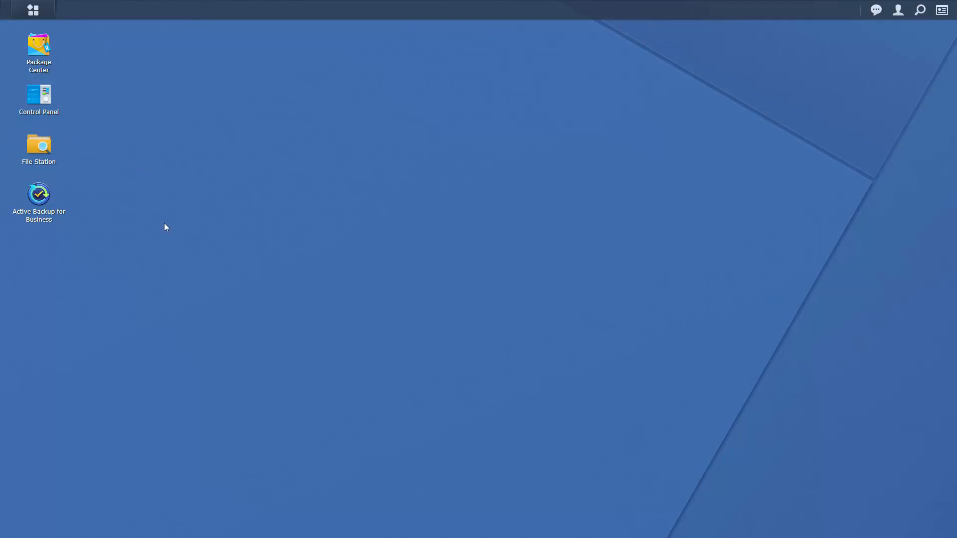
# Launch Active Backup for Business and review the Overview's 327.7 GB stored, logs and transmission trends.
pyautogui.click(39, 200)
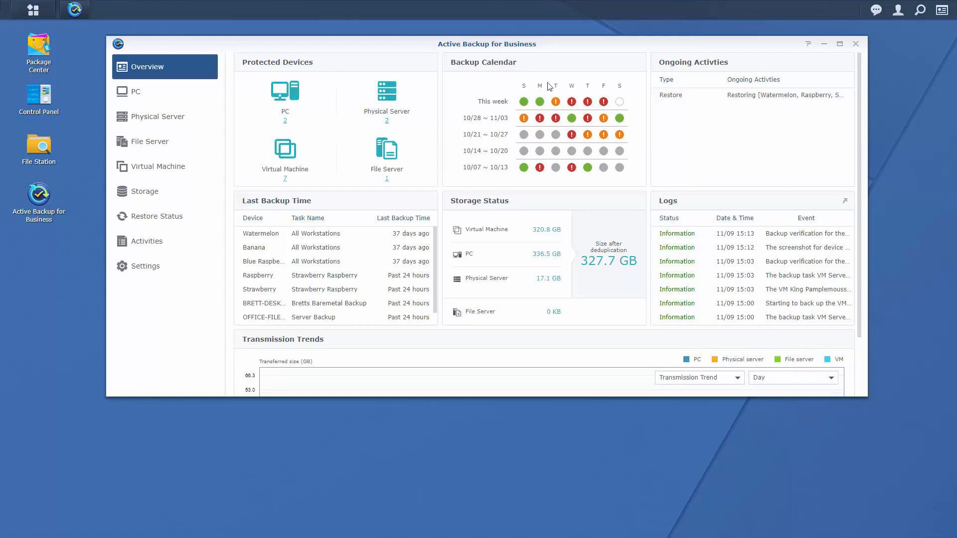
pyautogui.moveTo(602, 155)
pyautogui.moveTo(859, 270); pyautogui.dragTo(859, 337)
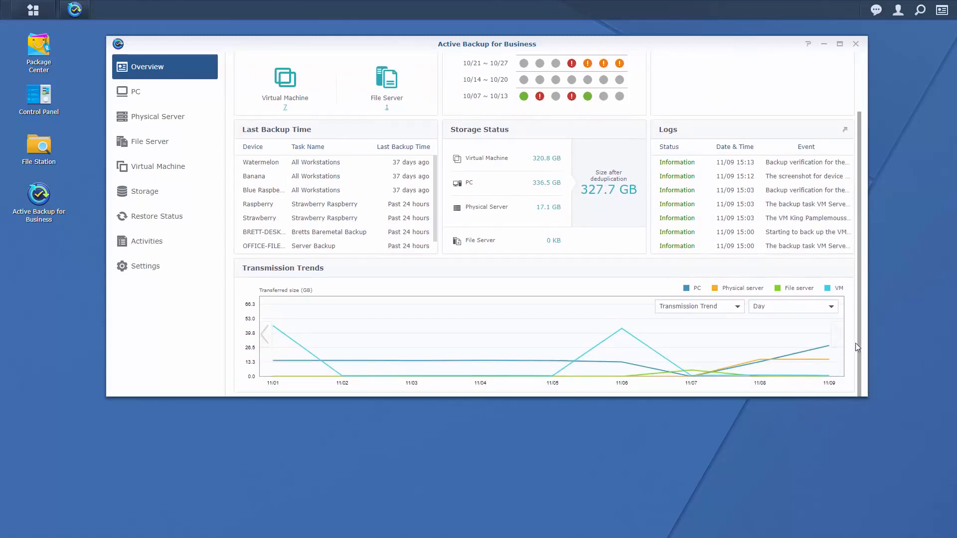
pyautogui.scroll(3, 853, 324)
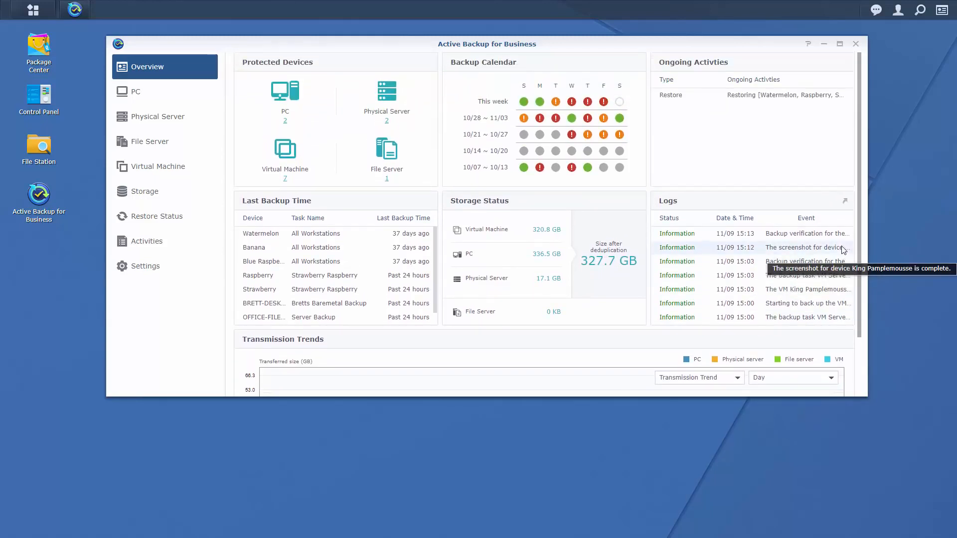
# Open this week's Task History from the Backup Calendar and review its 35 successful tasks.
pyautogui.click(556, 103)
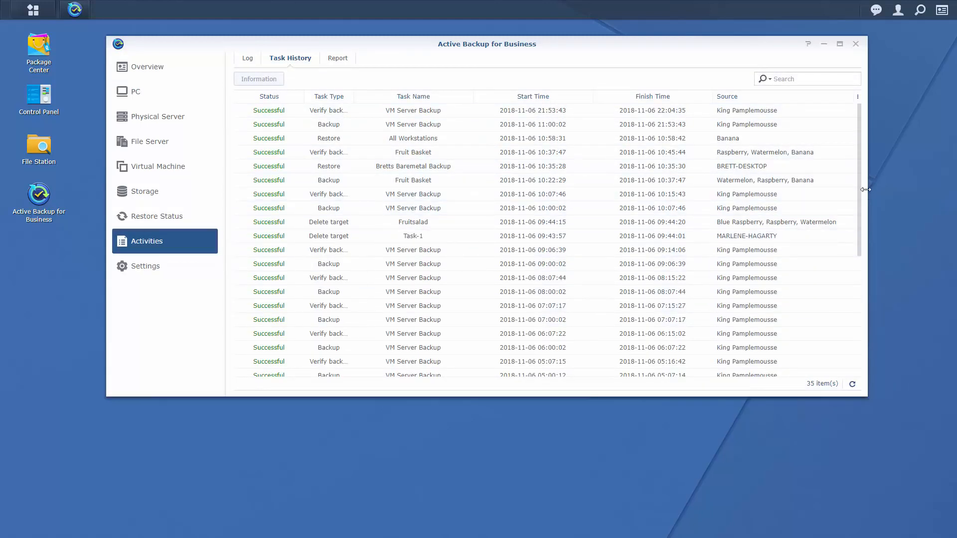
pyautogui.scroll(-5, 854, 237)
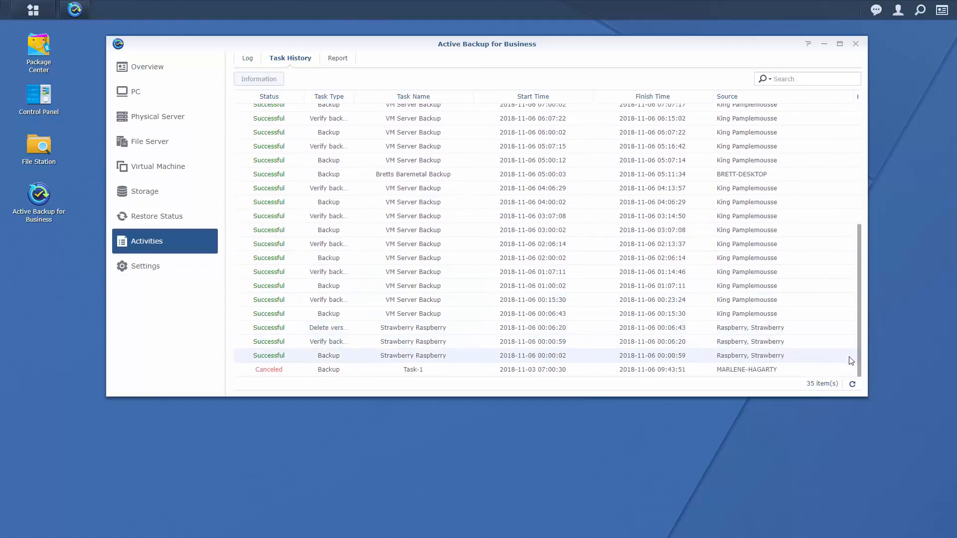
pyautogui.scroll(5, 848, 299)
pyautogui.scroll(2, 848, 179)
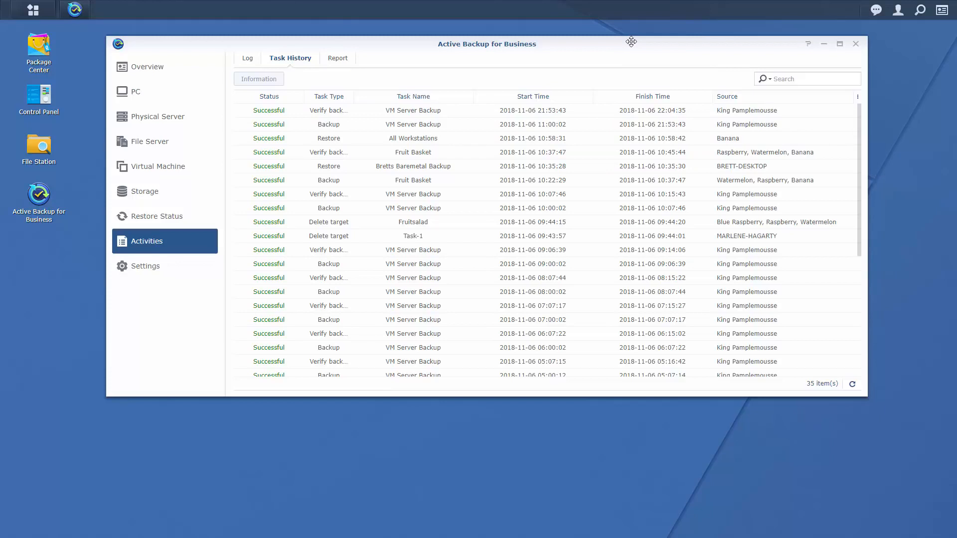
pyautogui.moveTo(630, 41); pyautogui.dragTo(631, 69)
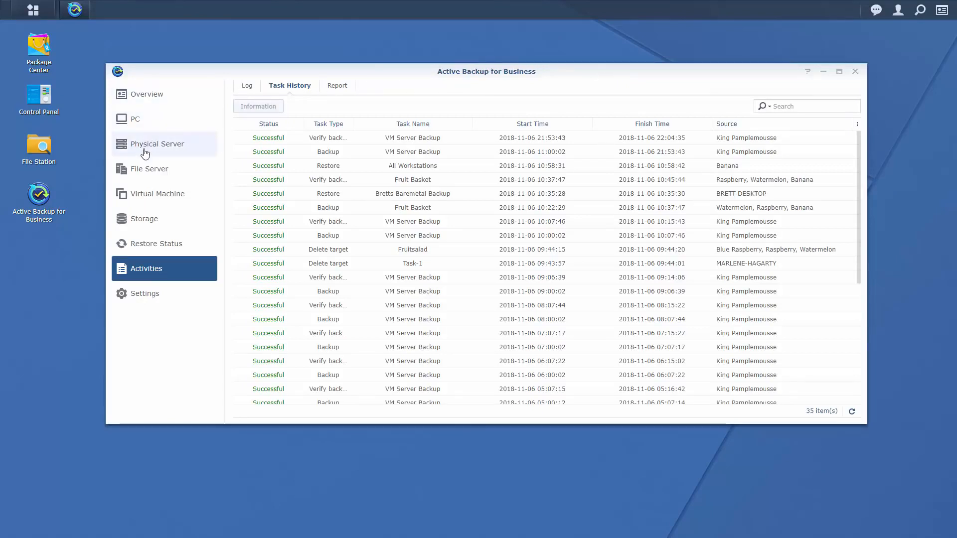
# In the PC section, check the Task List, then select the second Windows computer under Devices.
pyautogui.click(145, 122)
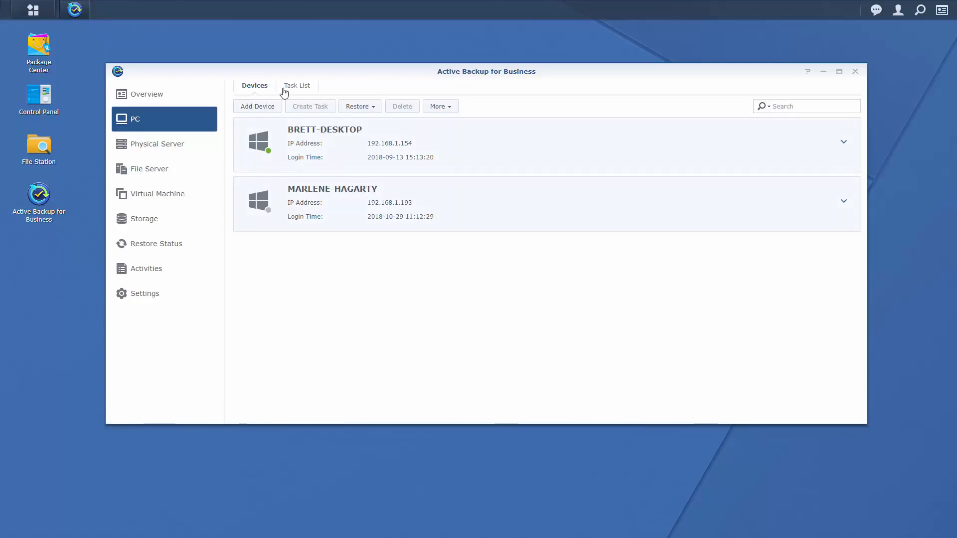
pyautogui.click(305, 90)
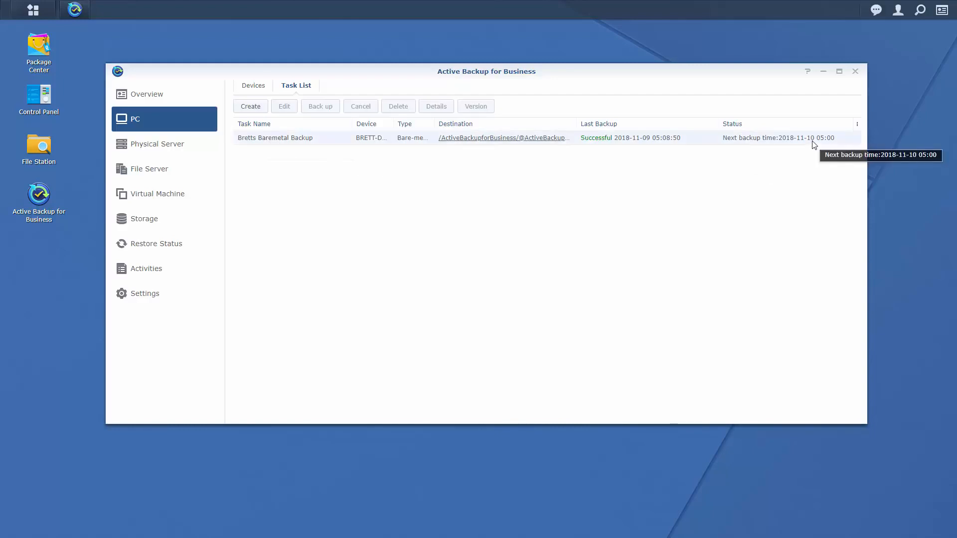
pyautogui.click(254, 87)
pyautogui.click(310, 199)
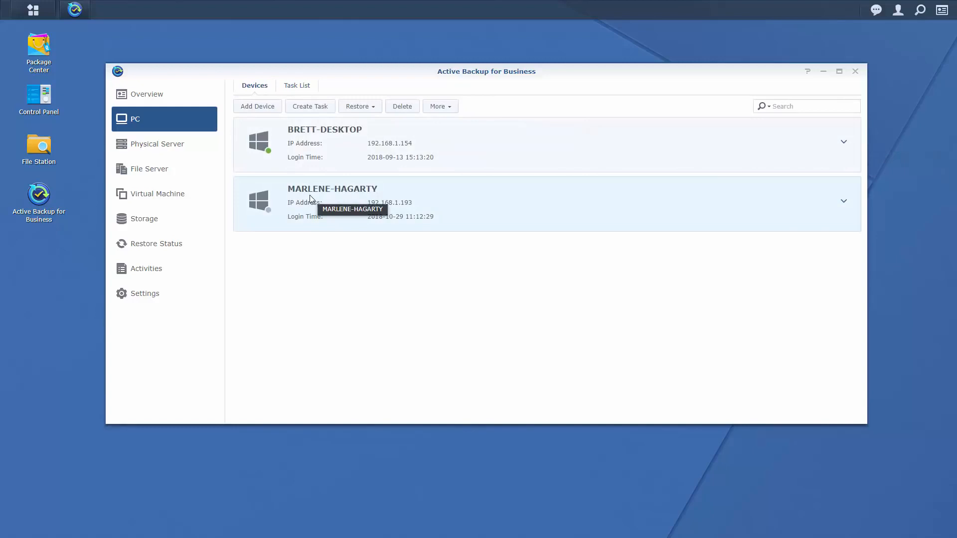
# Create a task for that PC named after its owner, saved to ActiveBackupforBusiness.
pyautogui.click(310, 107)
pyautogui.moveTo(464, 186); pyautogui.dragTo(369, 182)
pyautogui.write('Ma')
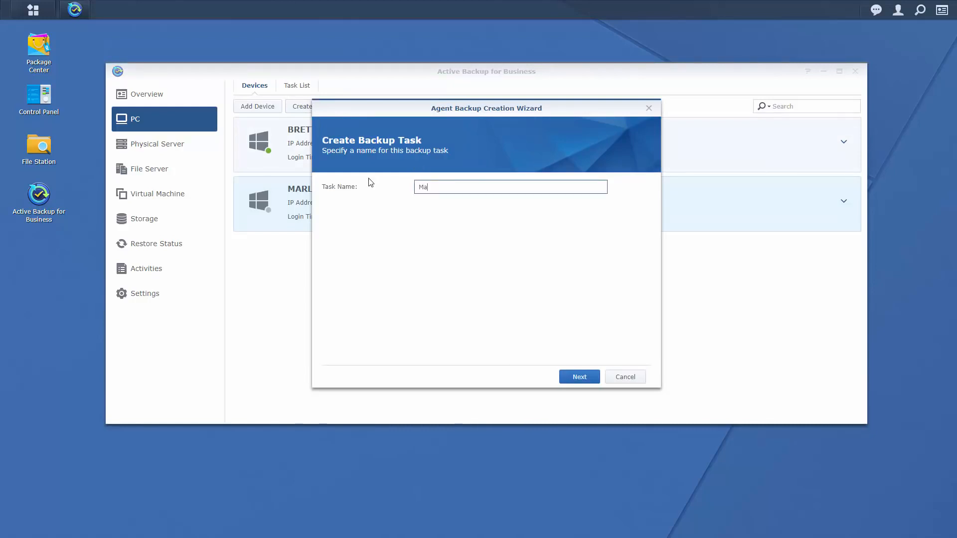
pyautogui.write('rlenes Machine')
pyautogui.click(577, 379)
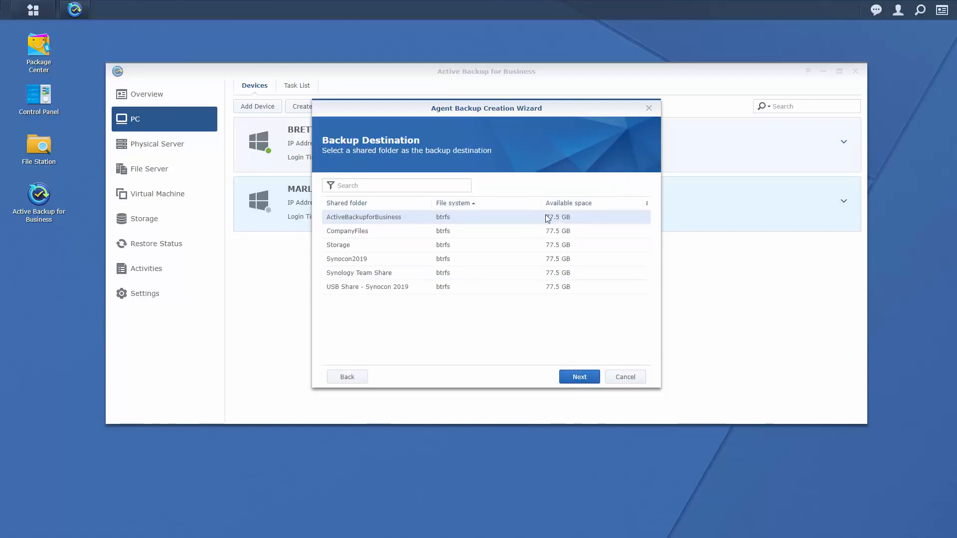
pyautogui.click(586, 381)
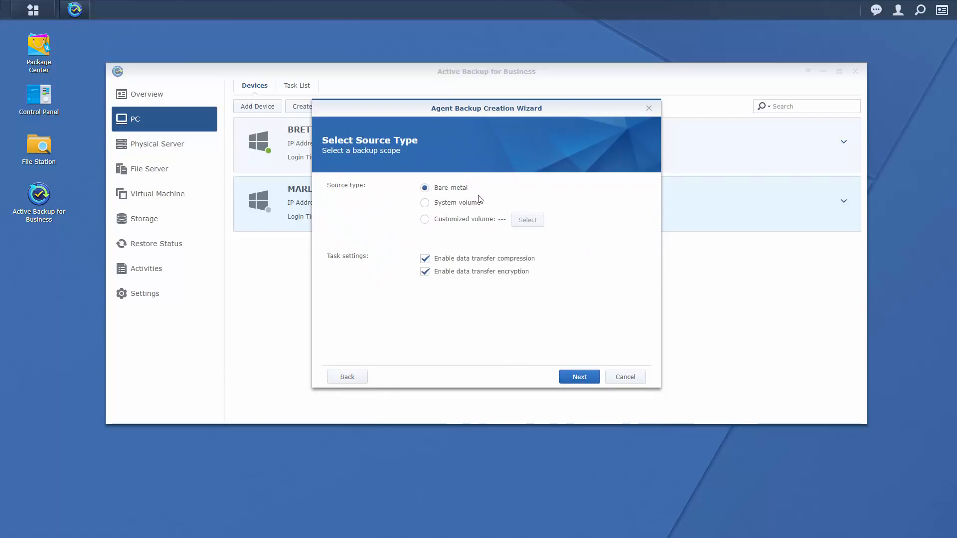
# Choose Bare-metal as the backup source type for the whole machine.
pyautogui.click(426, 204)
pyautogui.click(423, 220)
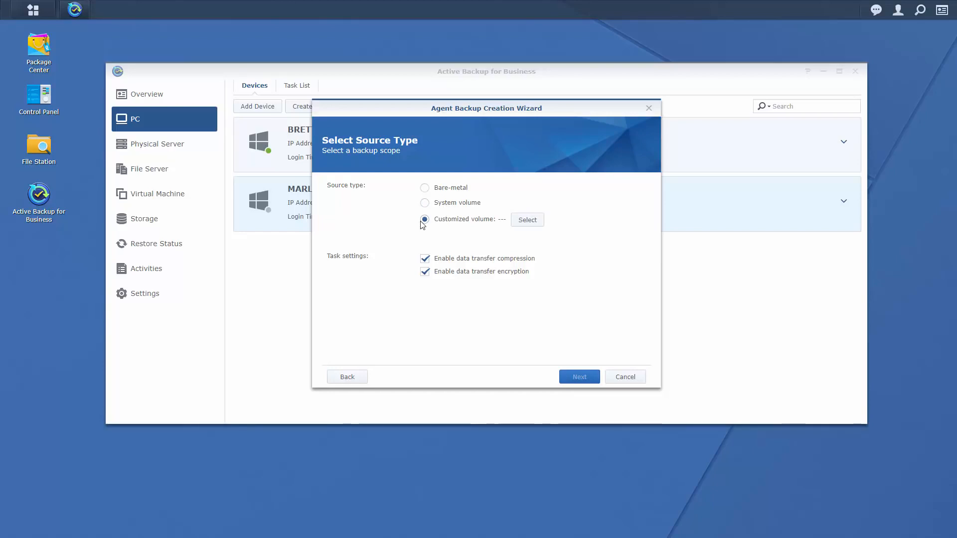
pyautogui.click(425, 189)
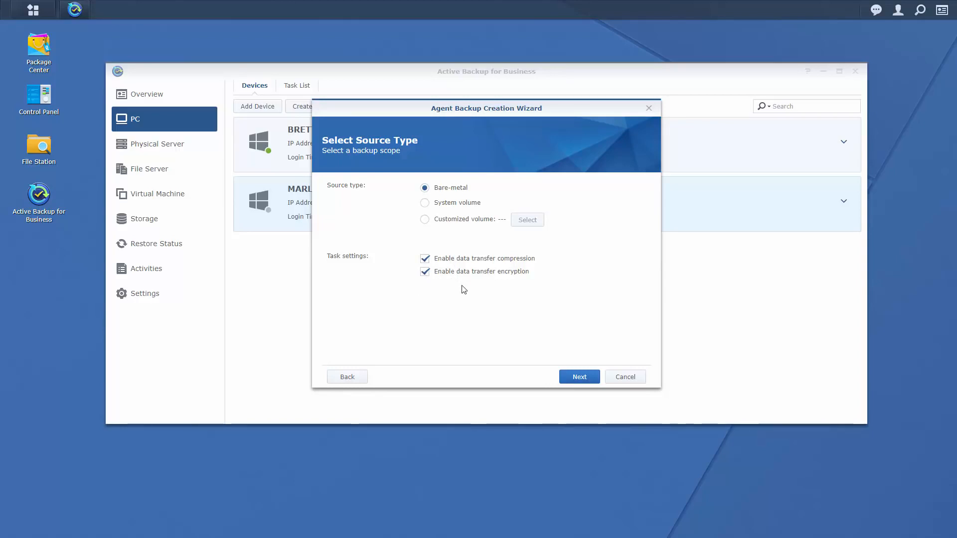
pyautogui.click(579, 377)
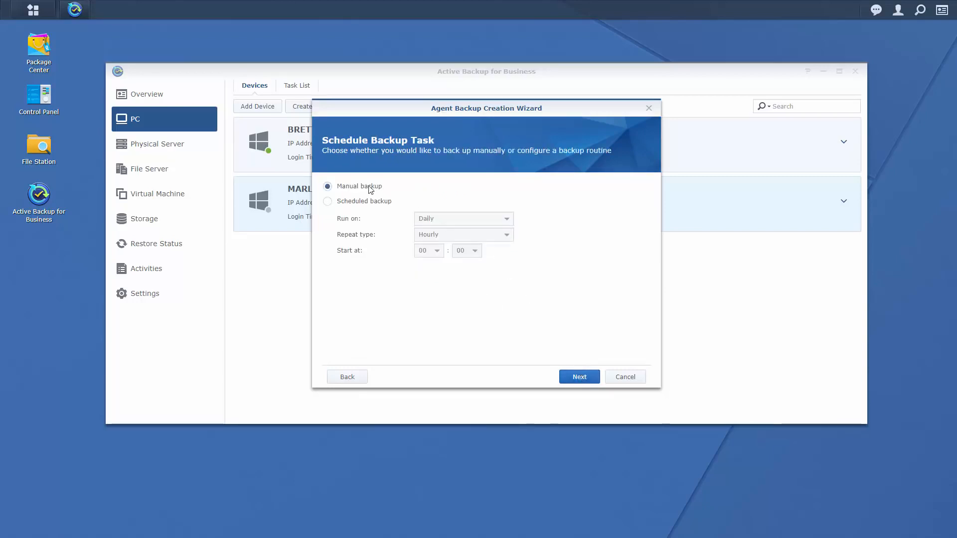
# Schedule backups on Sunday, Wednesday and Saturday, Daily/Weekly repeat, starting at 03:00.
pyautogui.click(328, 201)
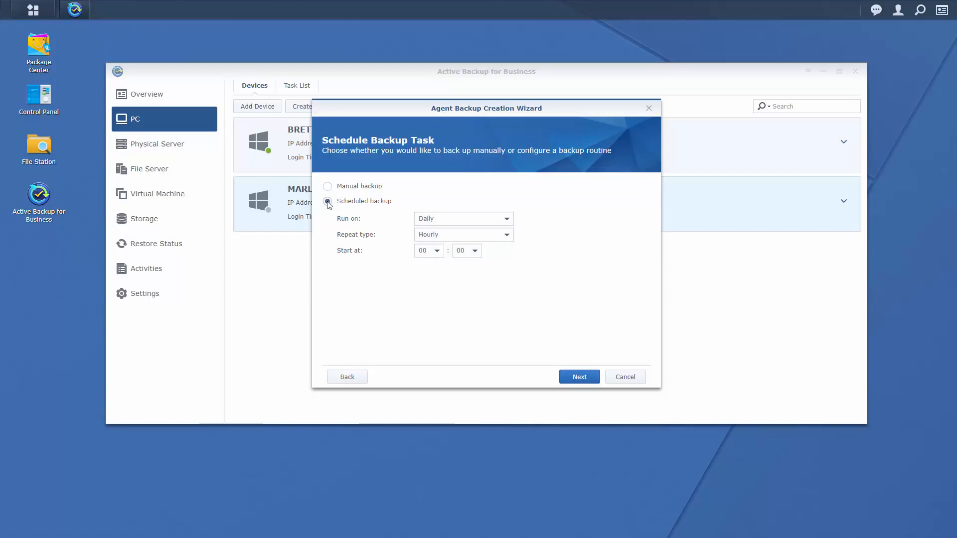
pyautogui.click(487, 221)
pyautogui.click(461, 248)
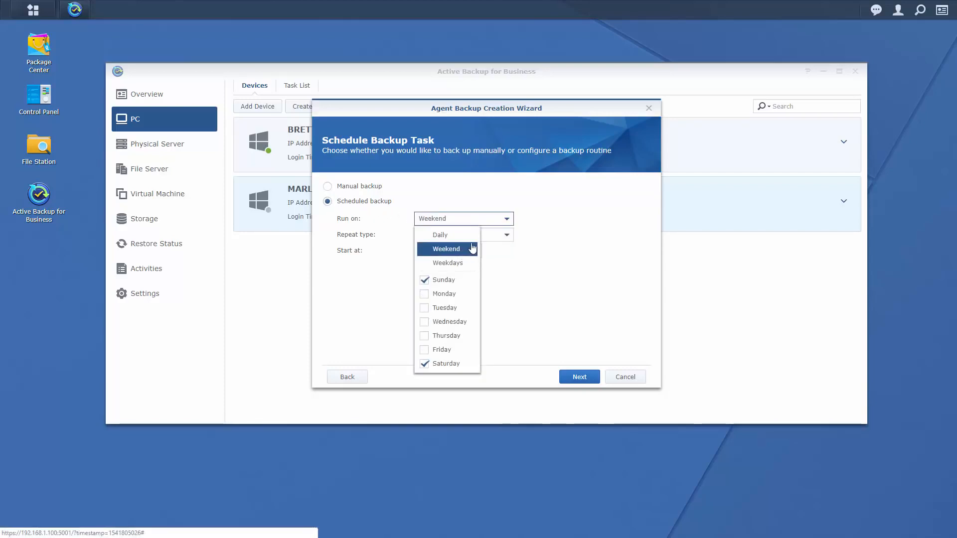
pyautogui.click(424, 322)
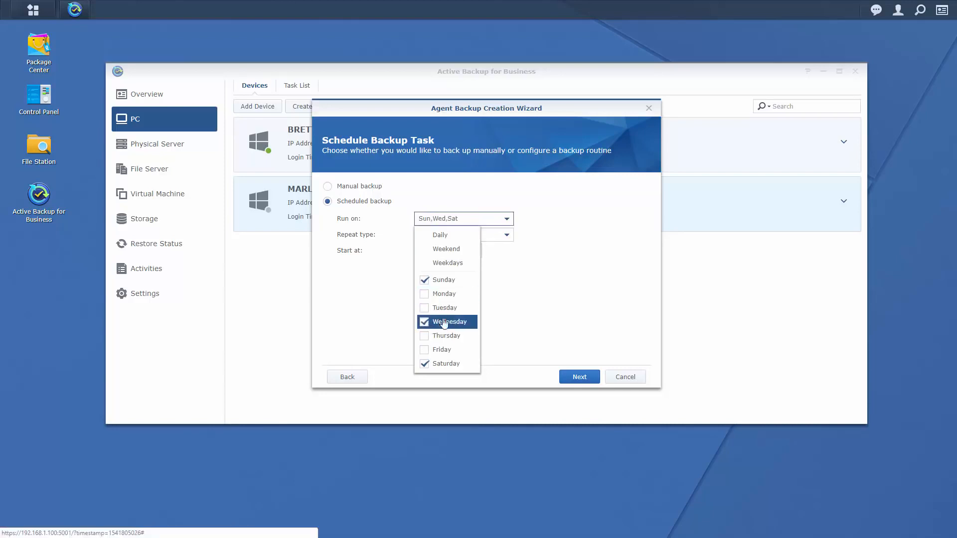
pyautogui.click(528, 295)
pyautogui.click(476, 238)
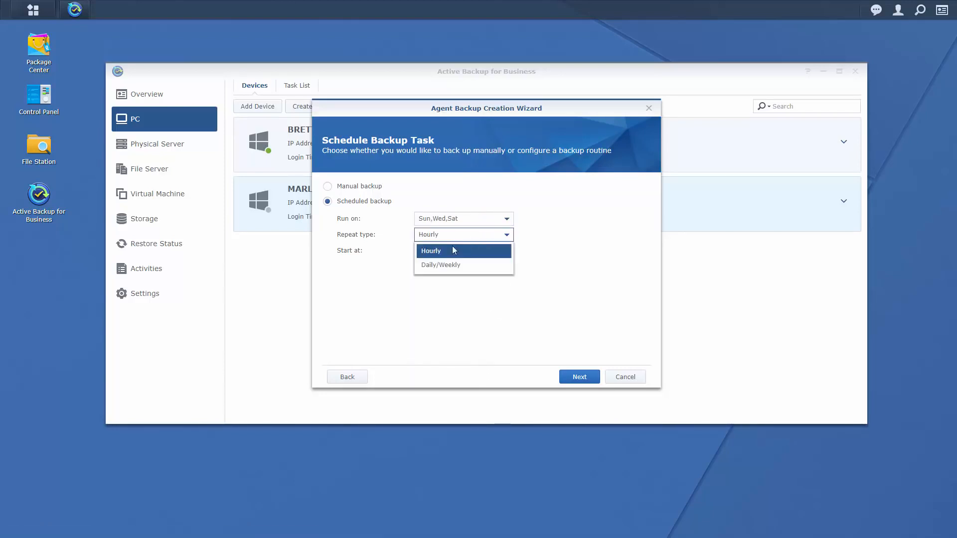
pyautogui.click(442, 269)
pyautogui.click(436, 251)
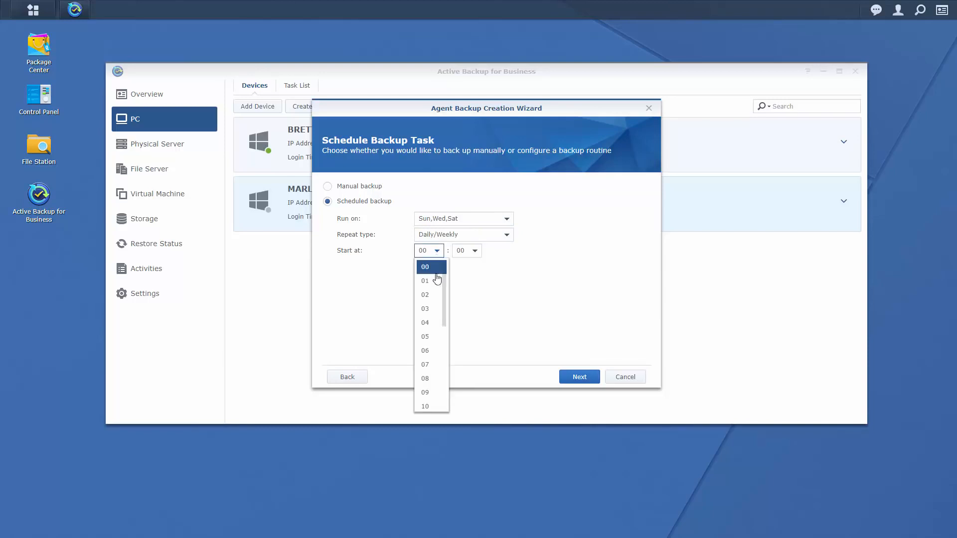
pyautogui.click(432, 306)
pyautogui.click(581, 379)
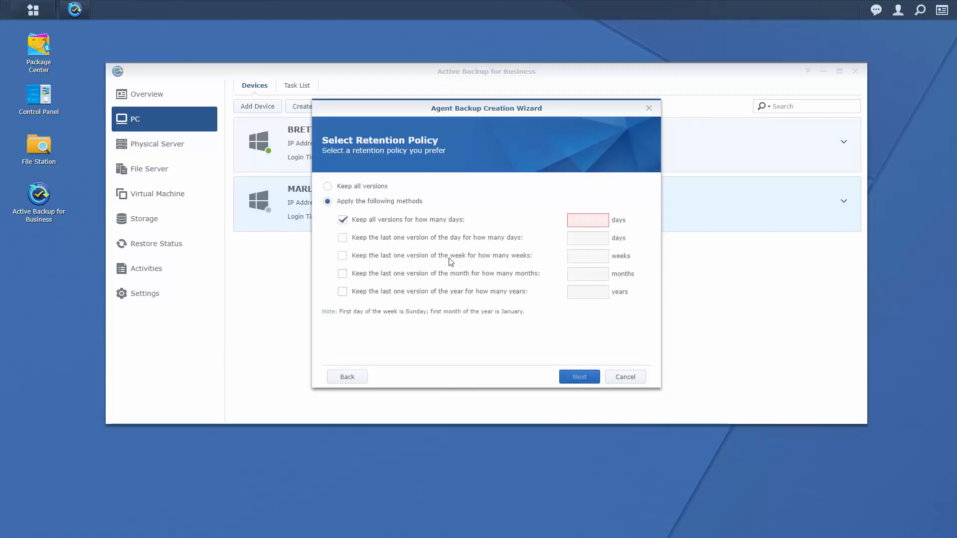
# Set custom retention: all versions 7 days, dailies 30 days, weeklies 52 weeks.
pyautogui.click(368, 188)
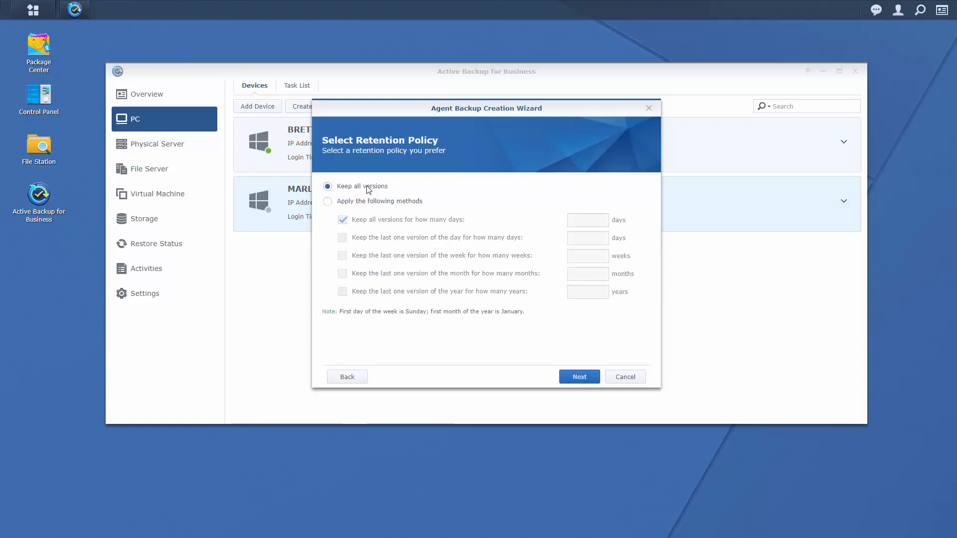
pyautogui.click(362, 202)
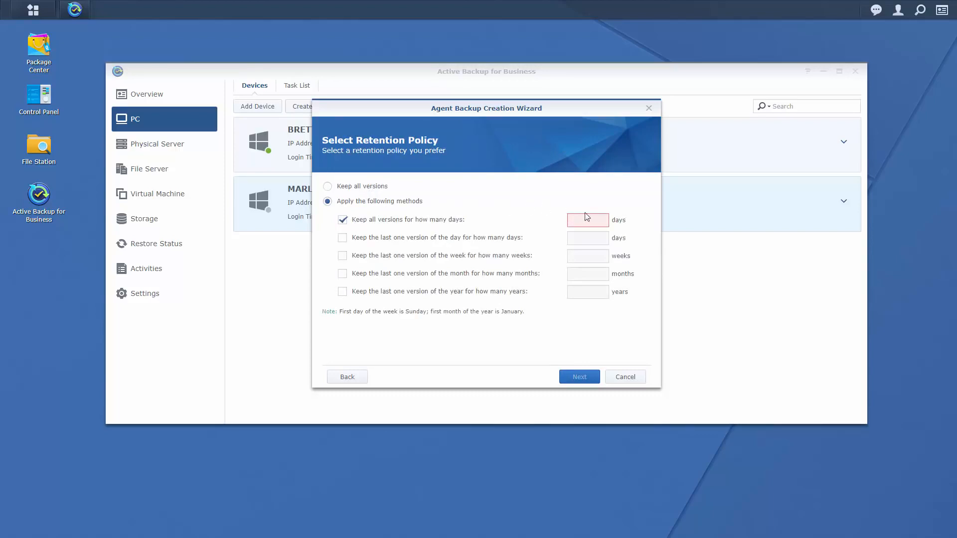
pyautogui.click(430, 238)
pyautogui.click(578, 240)
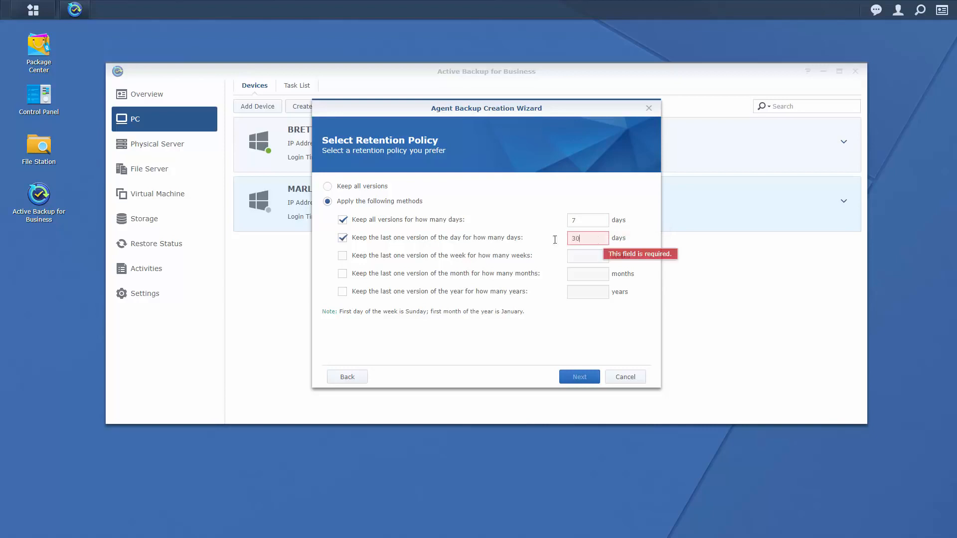
pyautogui.click(438, 256)
pyautogui.click(592, 255)
pyautogui.write('52')
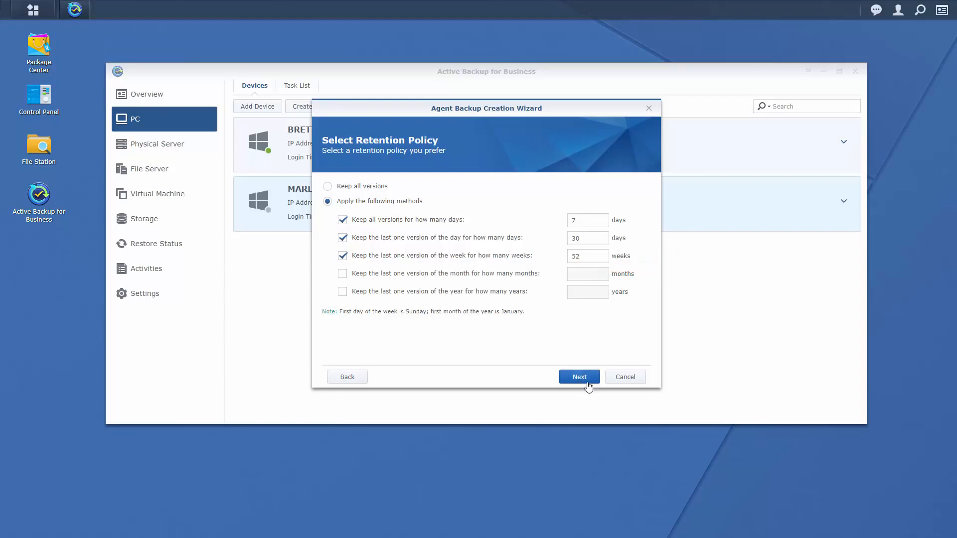
pyautogui.click(579, 377)
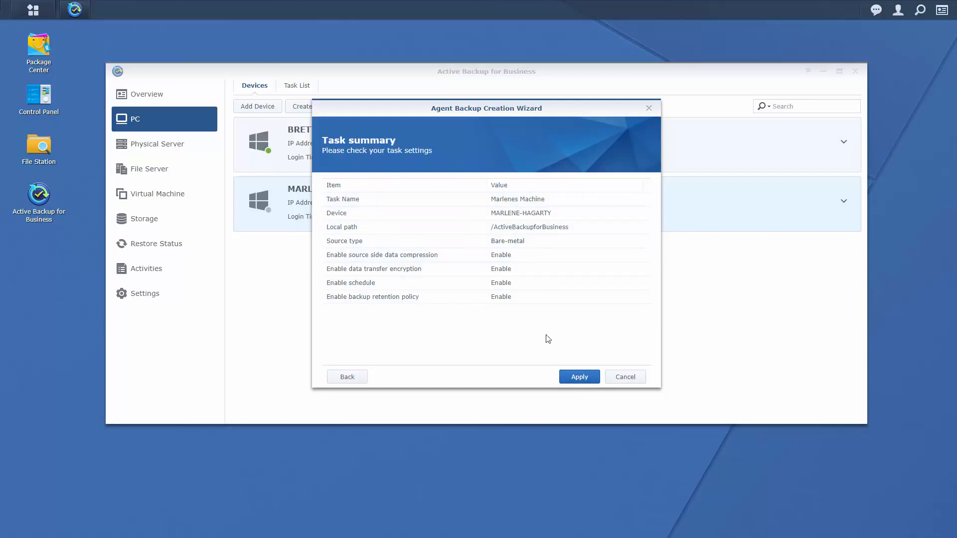
# Apply the bare-metal PC task without backing up now, then return to the Devices list.
pyautogui.click(572, 378)
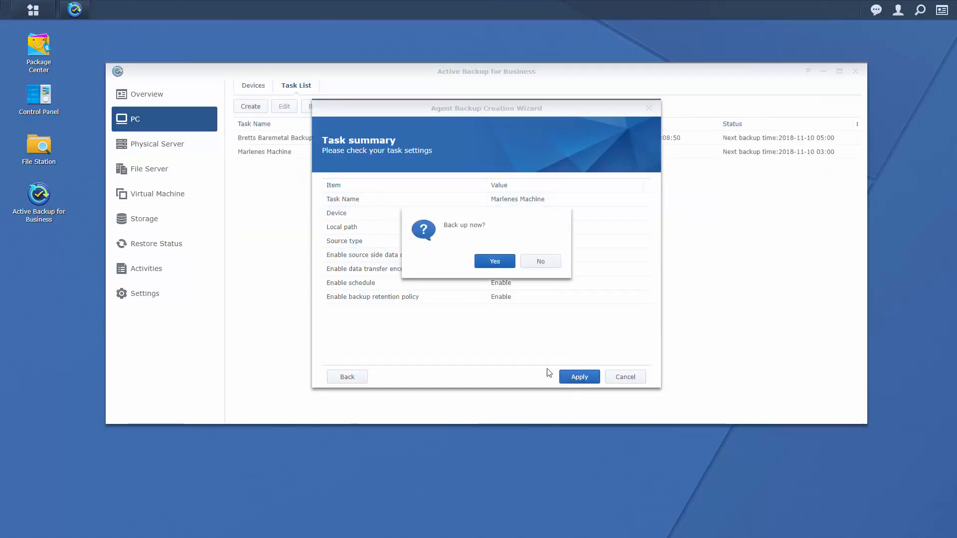
pyautogui.click(546, 263)
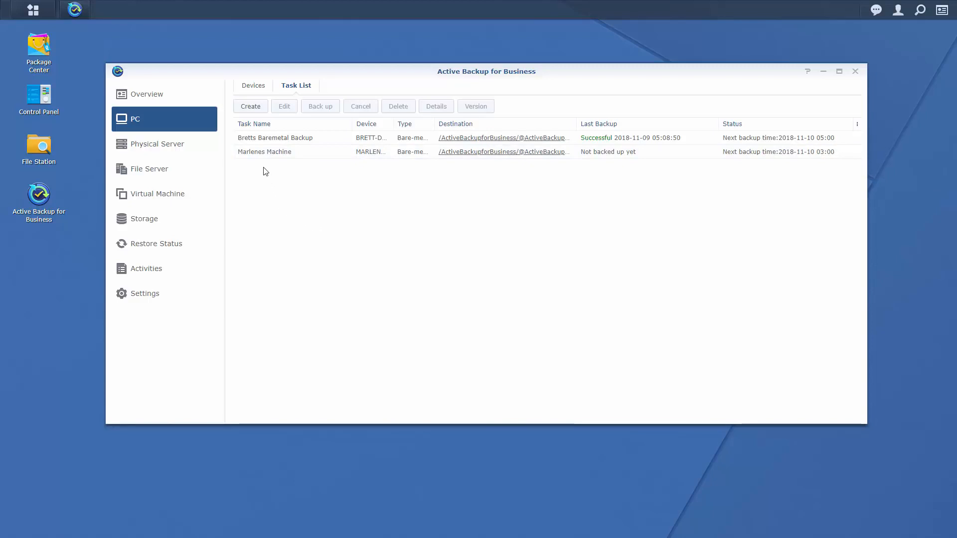
pyautogui.click(253, 87)
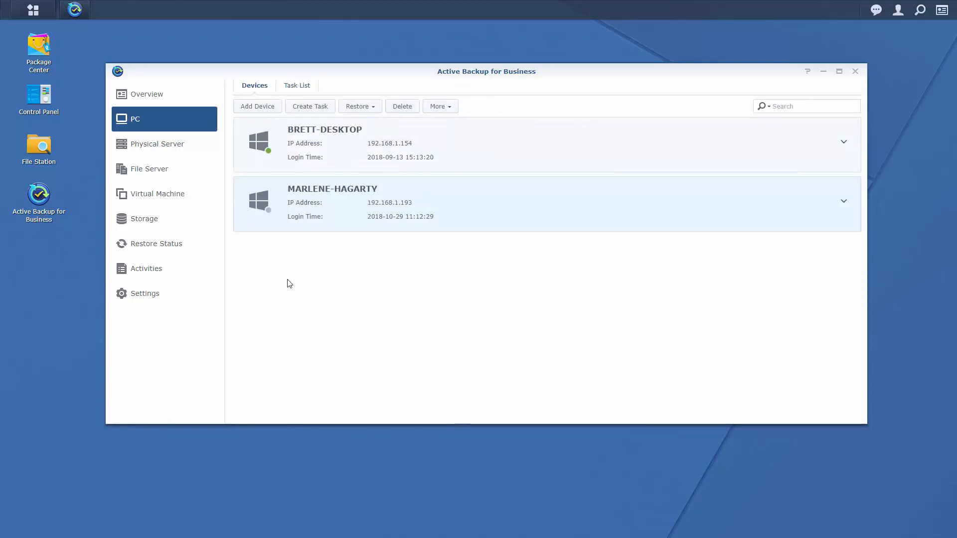
# In Settings, keep the maximum concurrent backup devices at 5, then show the Template list.
pyautogui.click(165, 302)
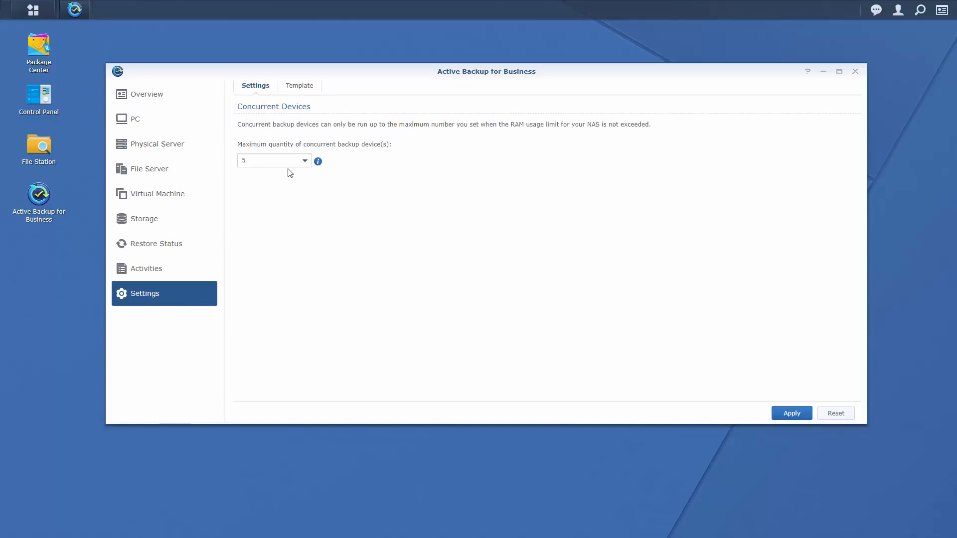
pyautogui.click(303, 161)
pyautogui.click(304, 162)
pyautogui.click(295, 87)
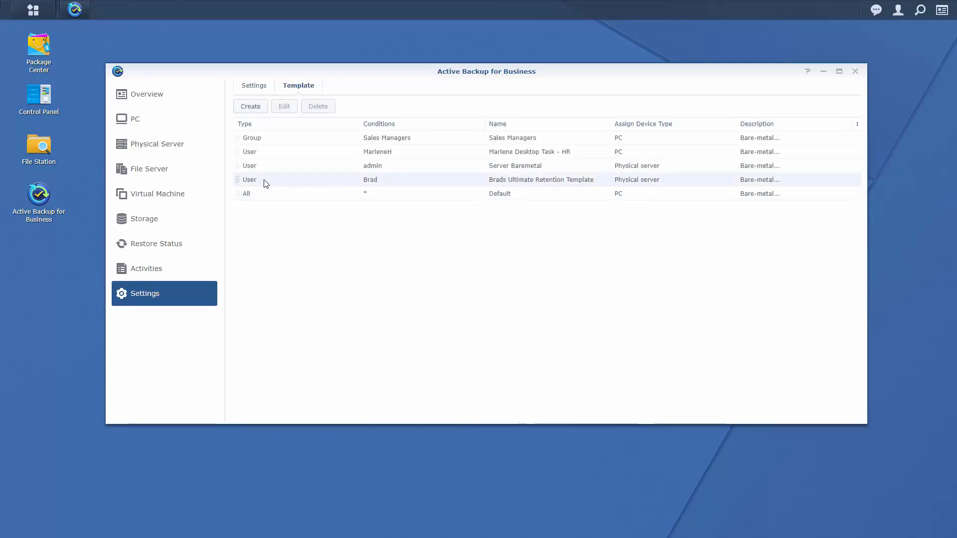
# Create a template named 'All Sales Managers' for the Sales Managers group, device type PC.
pyautogui.click(259, 108)
pyautogui.click(480, 185)
pyautogui.write('All Sales Managers')
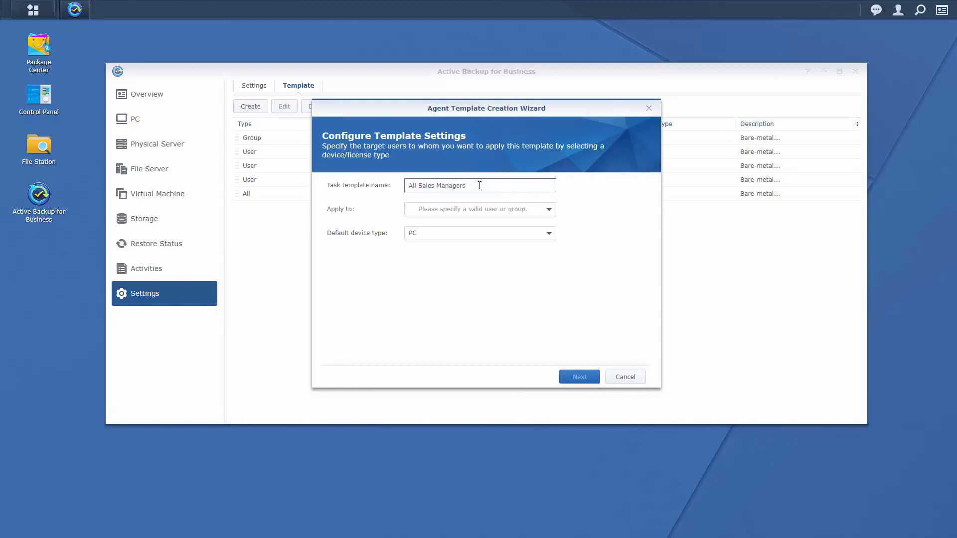
pyautogui.click(549, 211)
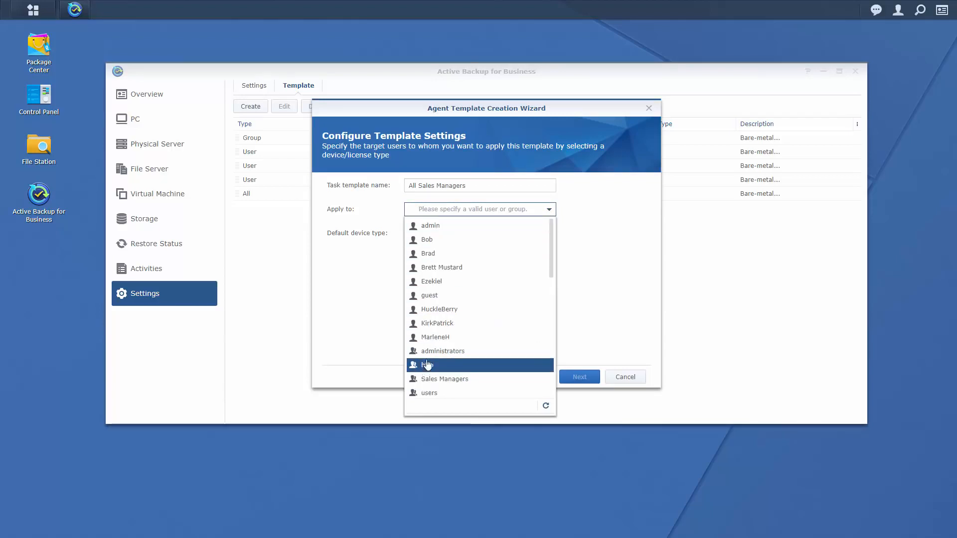
pyautogui.moveTo(551, 267)
pyautogui.mouseDown()
pyautogui.moveTo(548, 382)
pyautogui.moveTo(547, 253)
pyautogui.mouseUp()
pyautogui.click(458, 380)
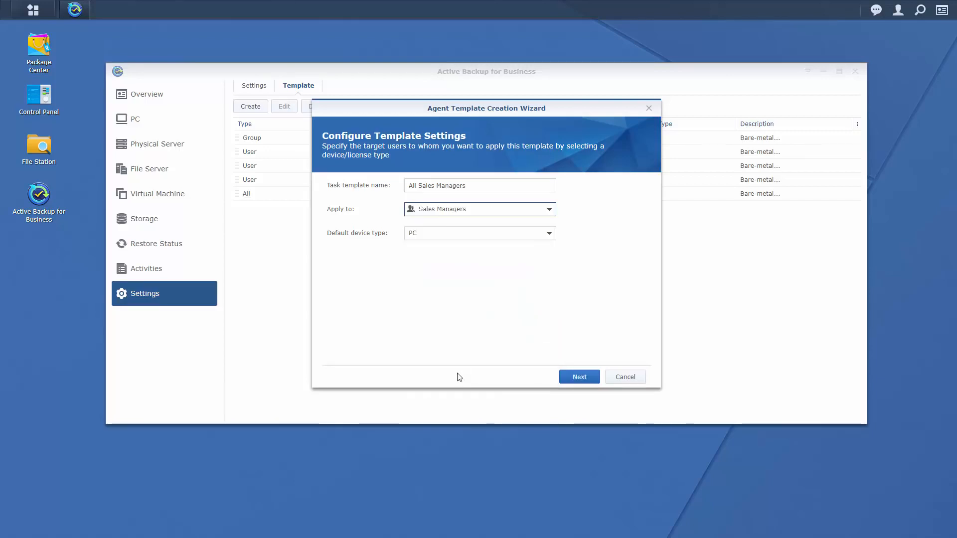
pyautogui.click(550, 237)
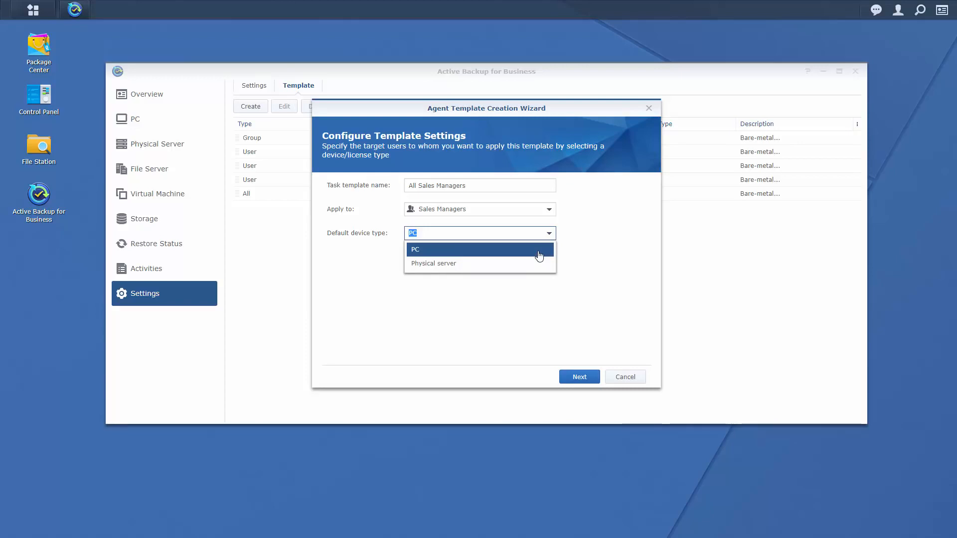
pyautogui.click(539, 256)
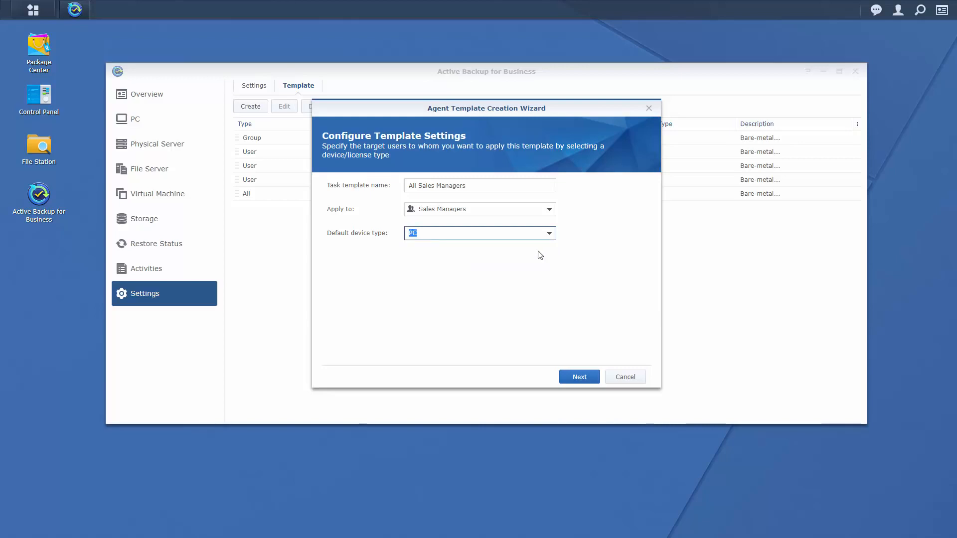
# Keep ActiveBackupforBusiness, bare-metal source, manual backups and all versions, then create the template.
pyautogui.click(579, 377)
pyautogui.click(579, 377)
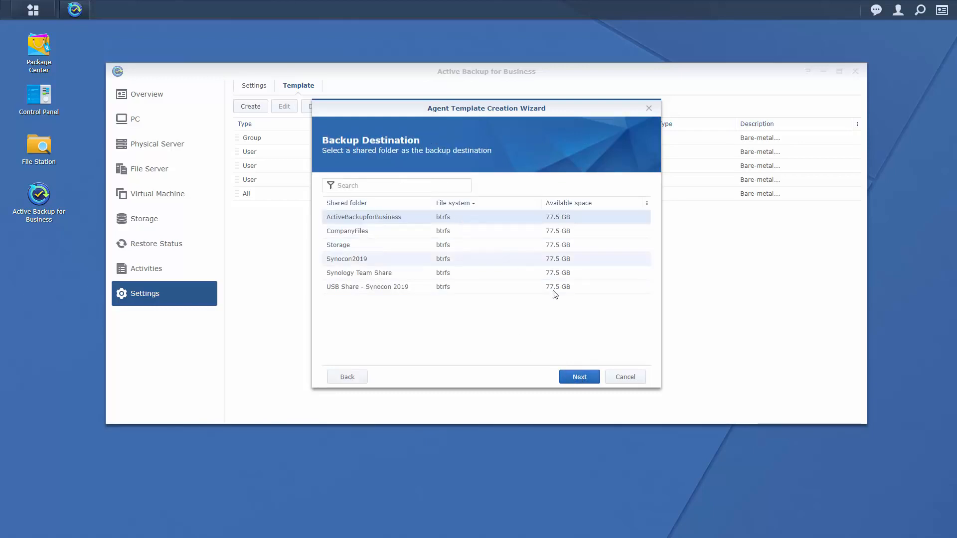
pyautogui.click(581, 379)
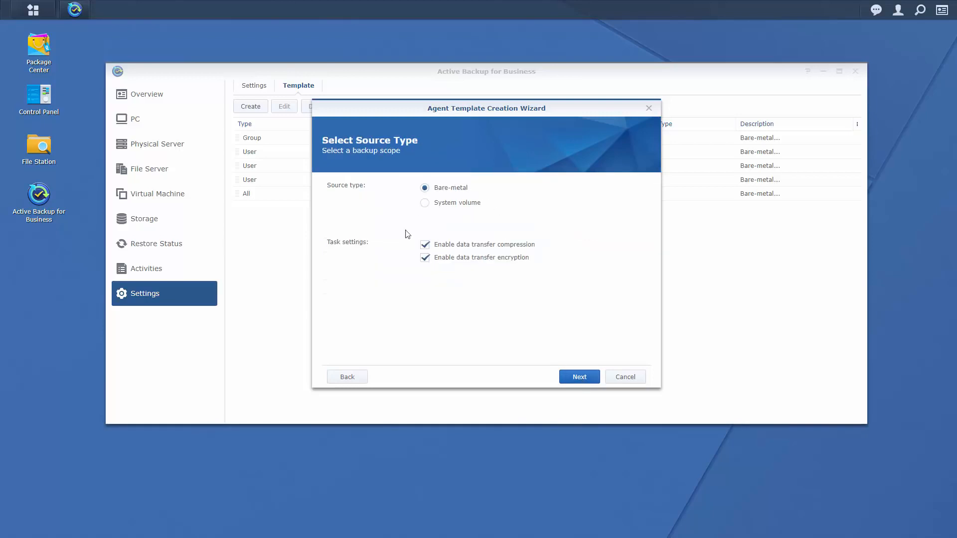
pyautogui.click(585, 380)
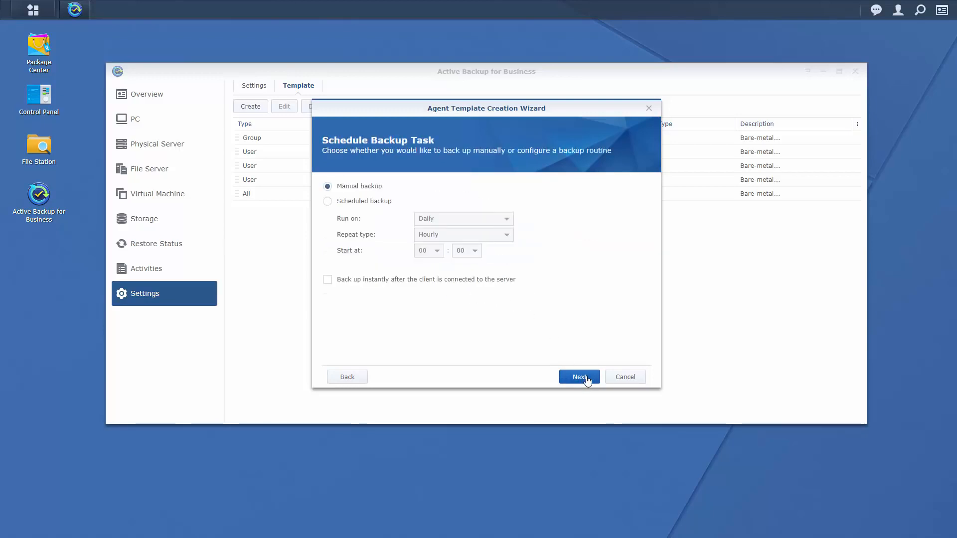
pyautogui.click(580, 377)
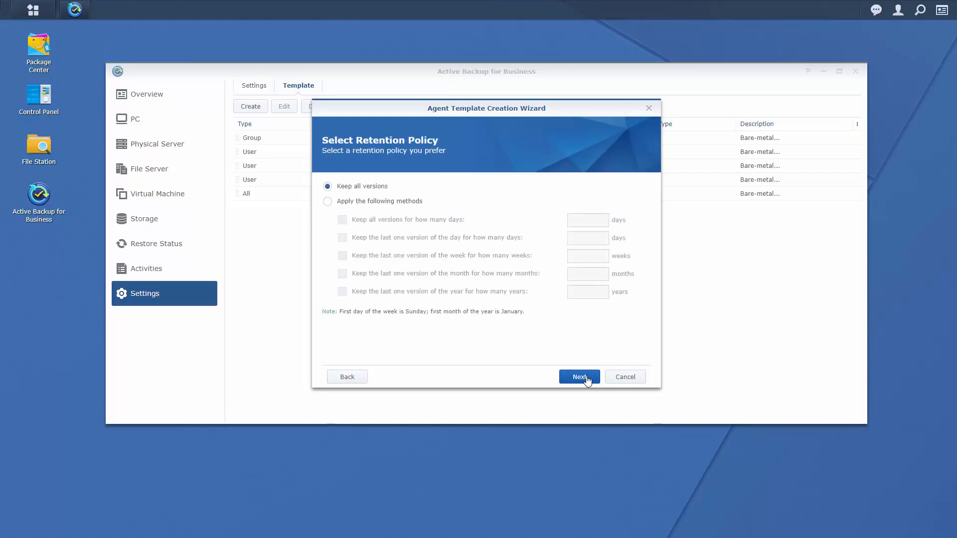
pyautogui.click(580, 377)
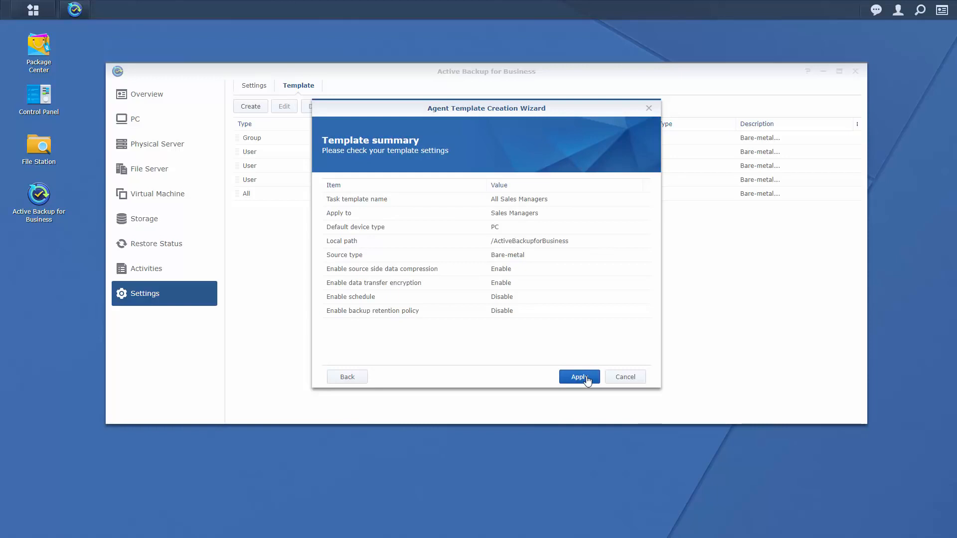
pyautogui.click(588, 381)
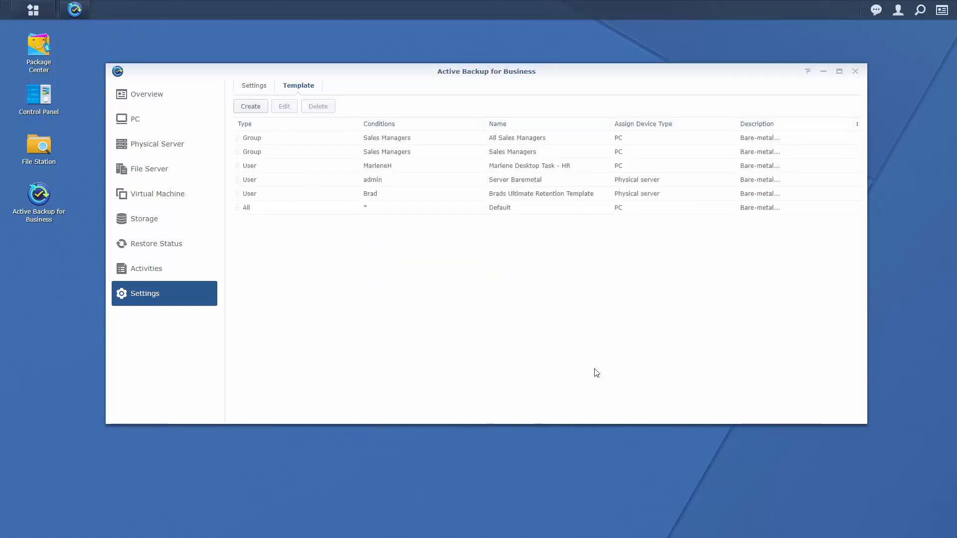
# Review the PC Task List, then show the two registered Windows physical servers.
pyautogui.click(570, 141)
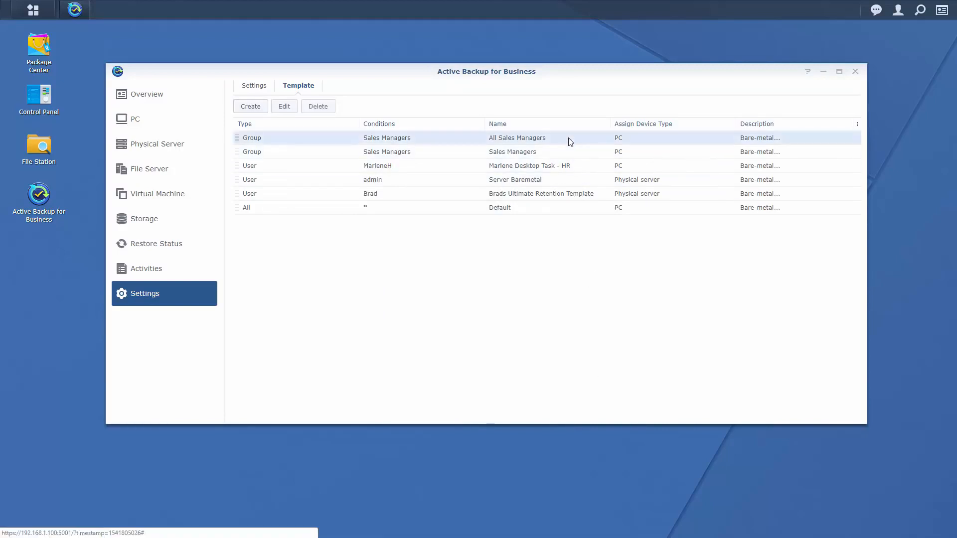
pyautogui.click(162, 120)
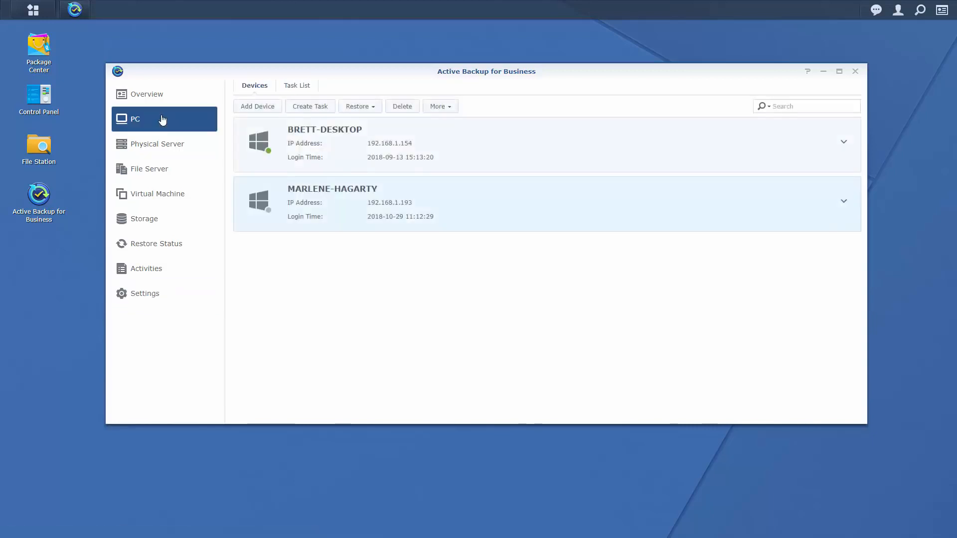
pyautogui.click(305, 86)
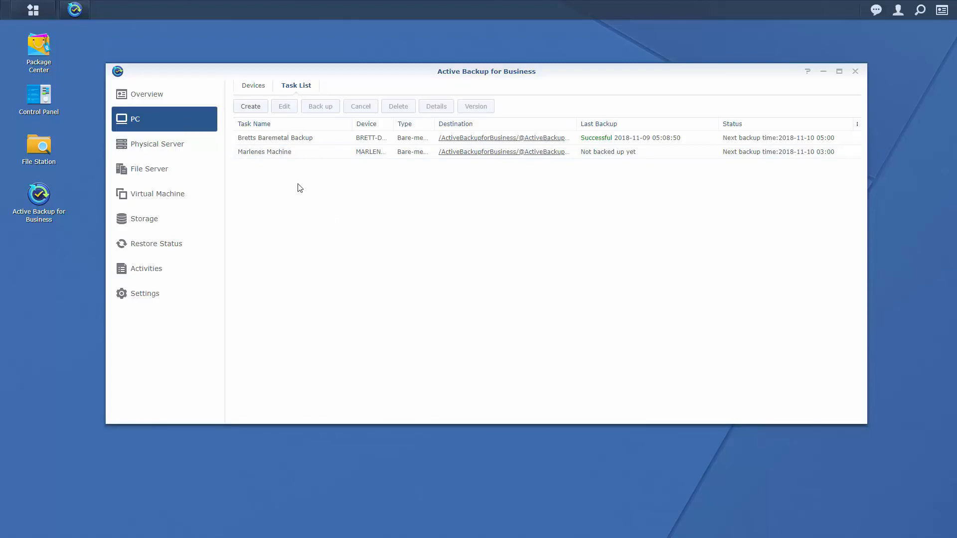
pyautogui.click(161, 146)
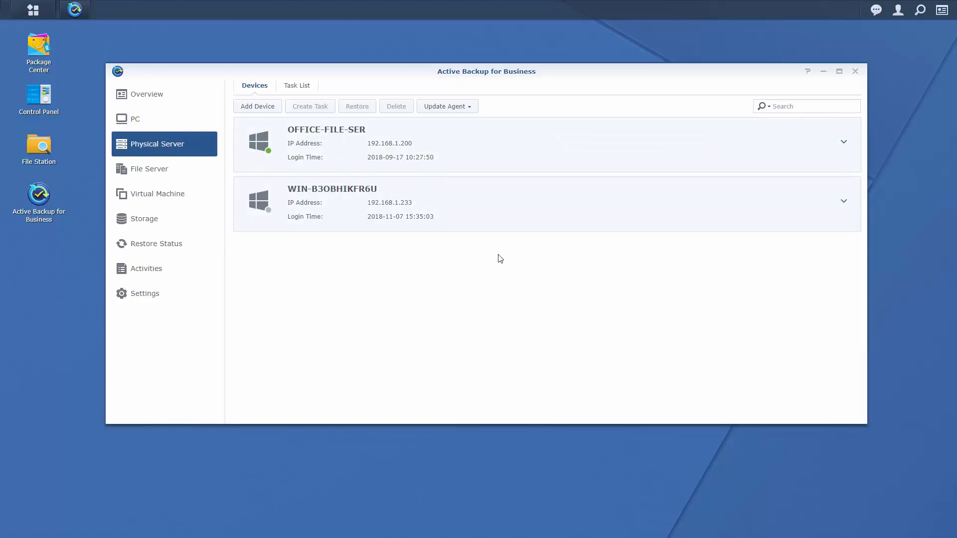
# Check the physical server task list, then select the OFFICE-FILE-SER device.
pyautogui.click(297, 86)
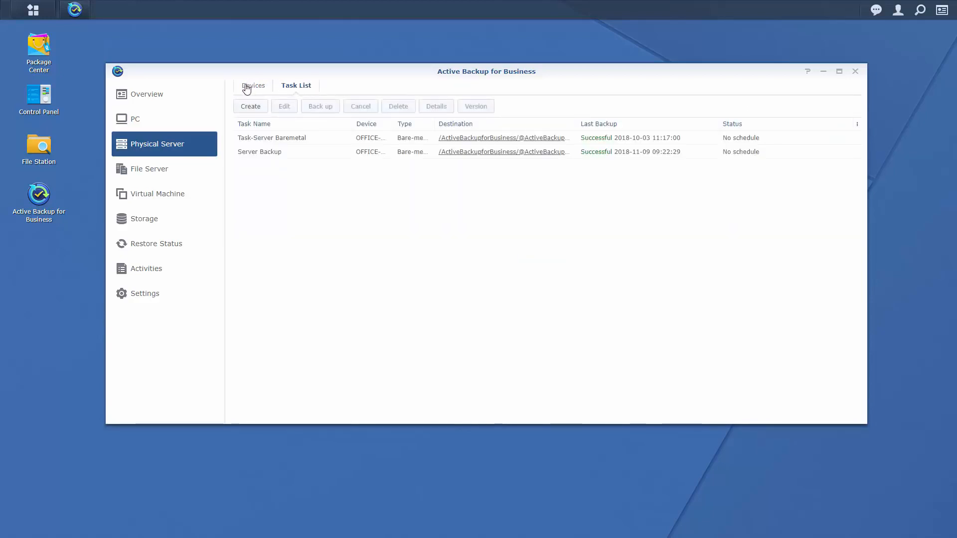
pyautogui.click(246, 88)
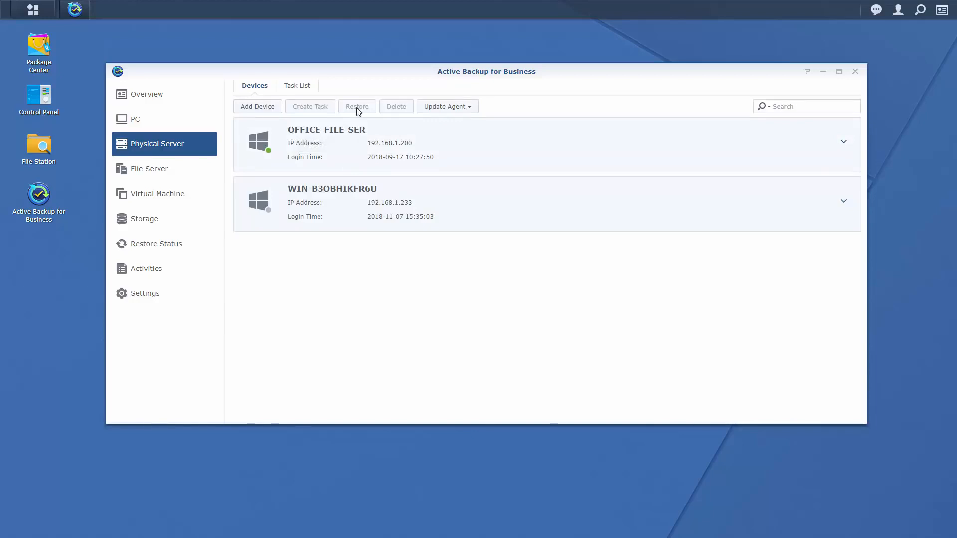
pyautogui.click(367, 130)
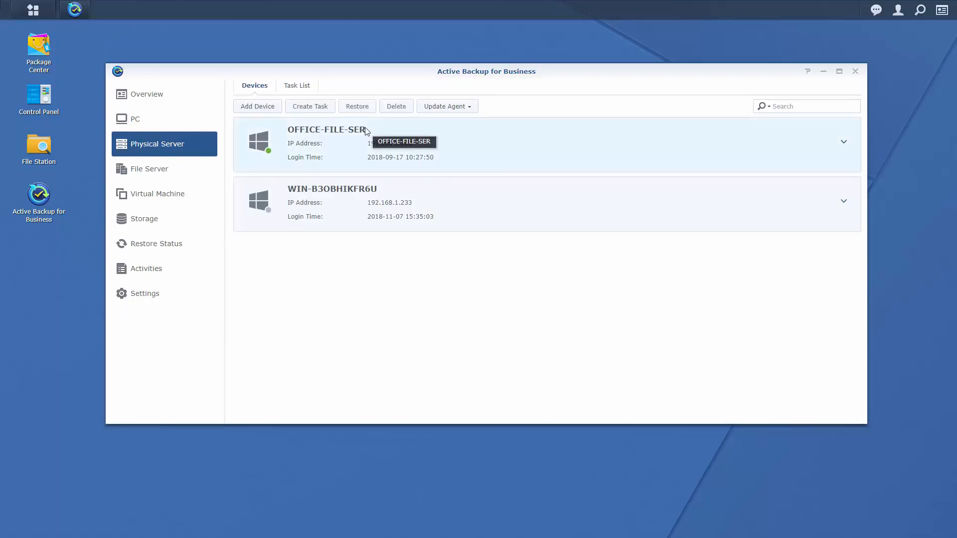
# Look over OFFICE-FILE-SER's Update Agent options, then switch to the File Server section.
pyautogui.click(470, 107)
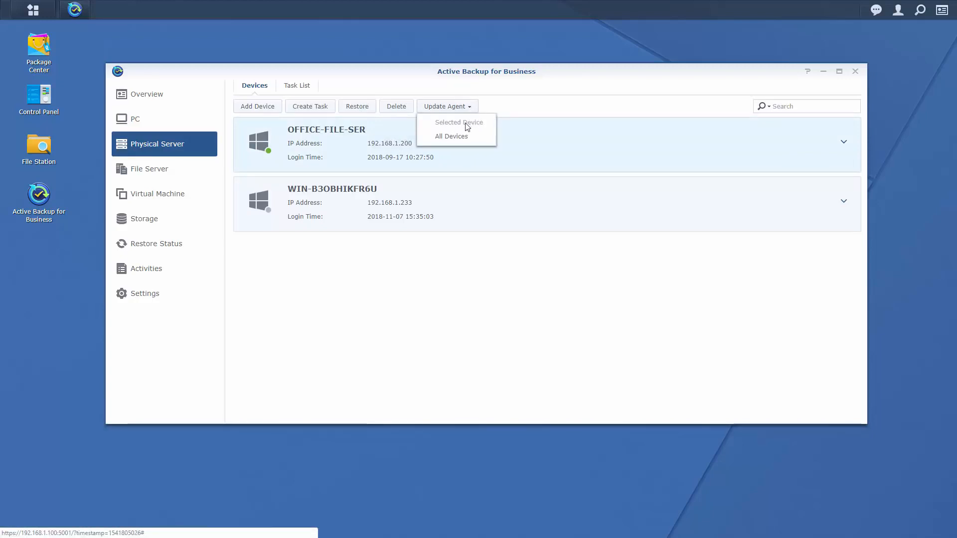
pyautogui.click(417, 201)
pyautogui.click(454, 109)
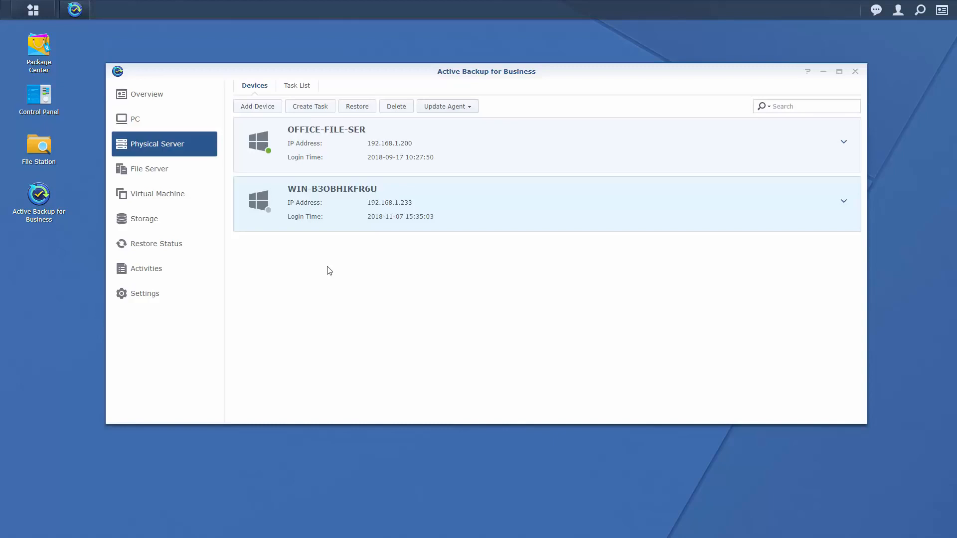
pyautogui.click(171, 172)
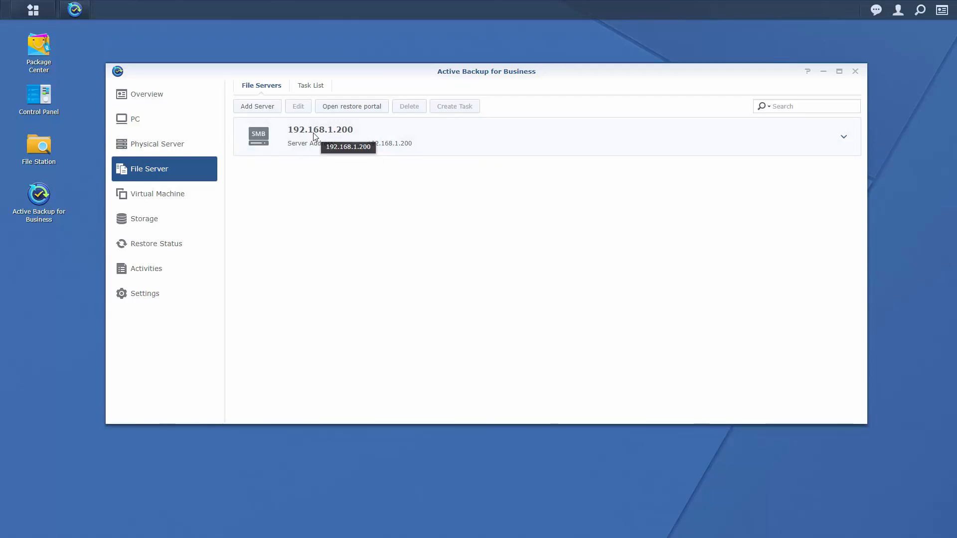
# Start and cancel adding a file server, then select the Rsync Backup task in Task List.
pyautogui.click(251, 108)
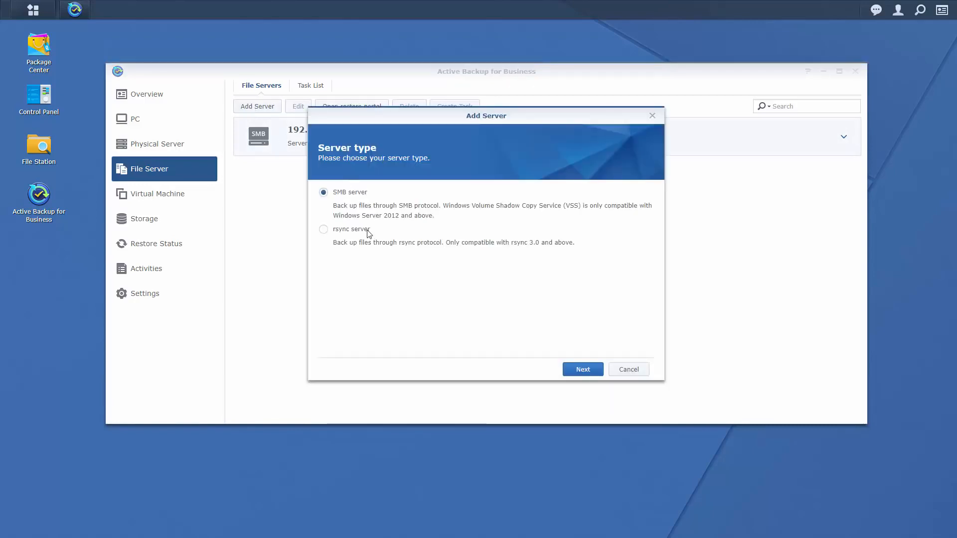
pyautogui.click(581, 369)
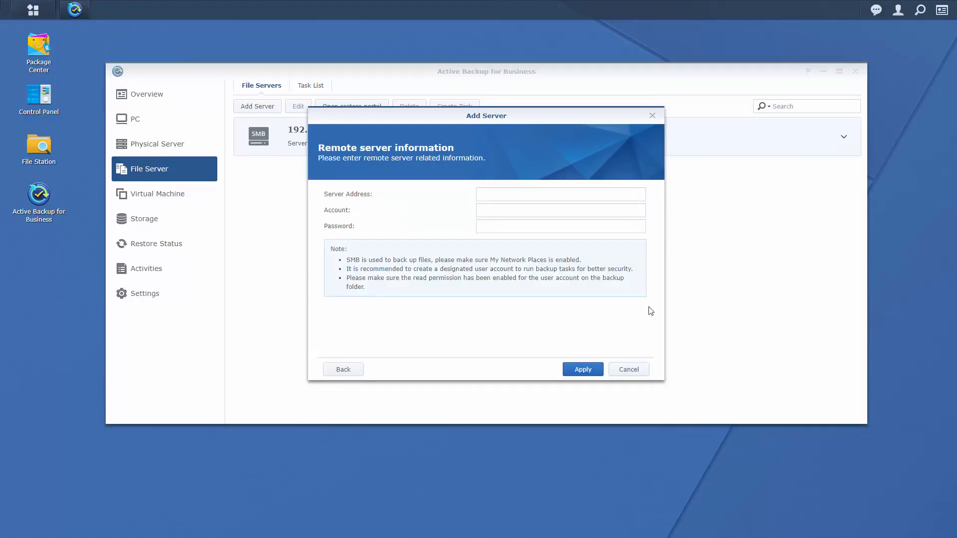
pyautogui.click(628, 369)
pyautogui.click(312, 87)
pyautogui.click(274, 140)
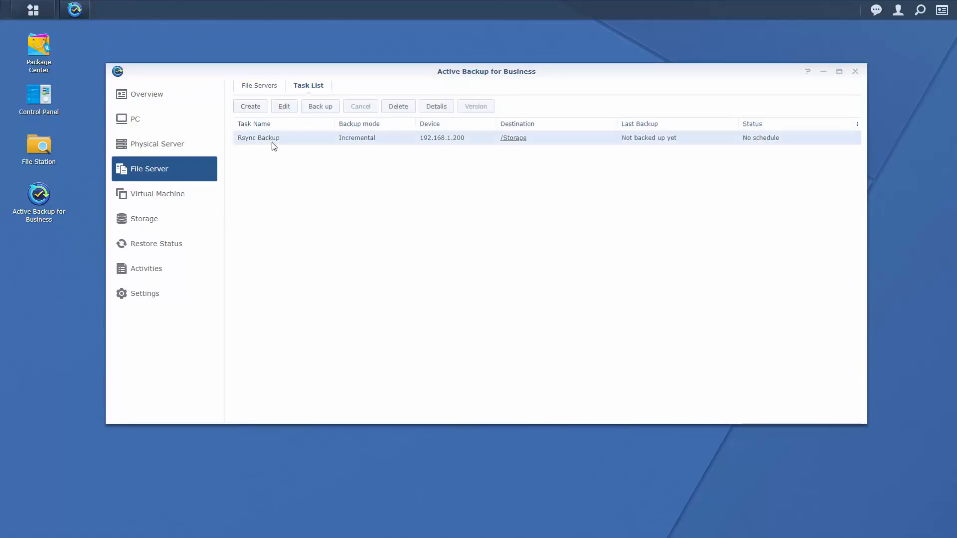
# Edit Rsync Backup and add the Users folder under C$ to its backup source.
pyautogui.click(283, 106)
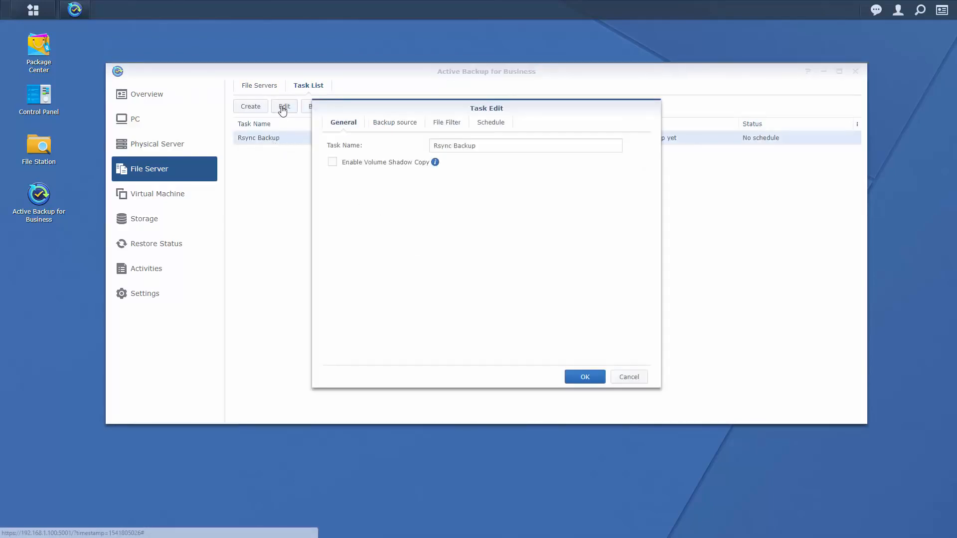
pyautogui.click(394, 124)
pyautogui.click(333, 172)
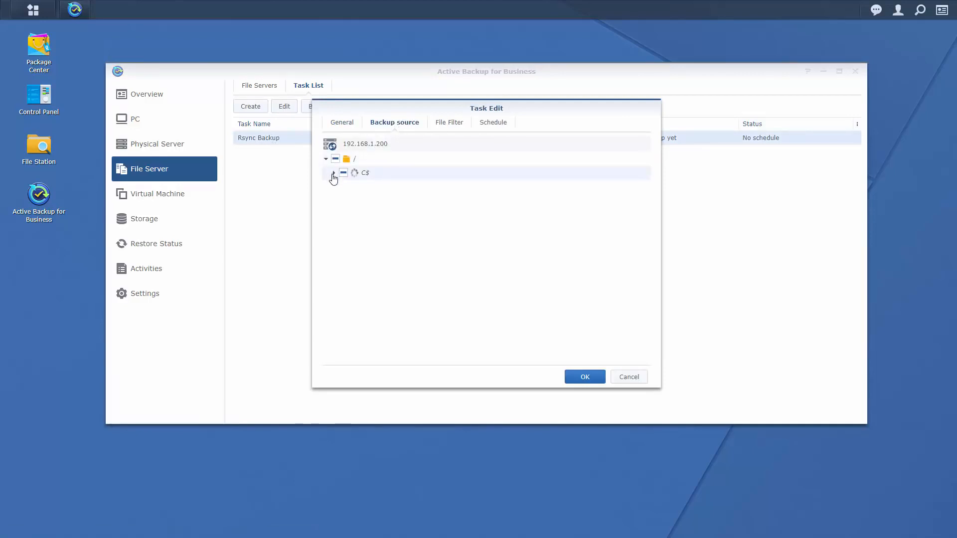
pyautogui.click(342, 200)
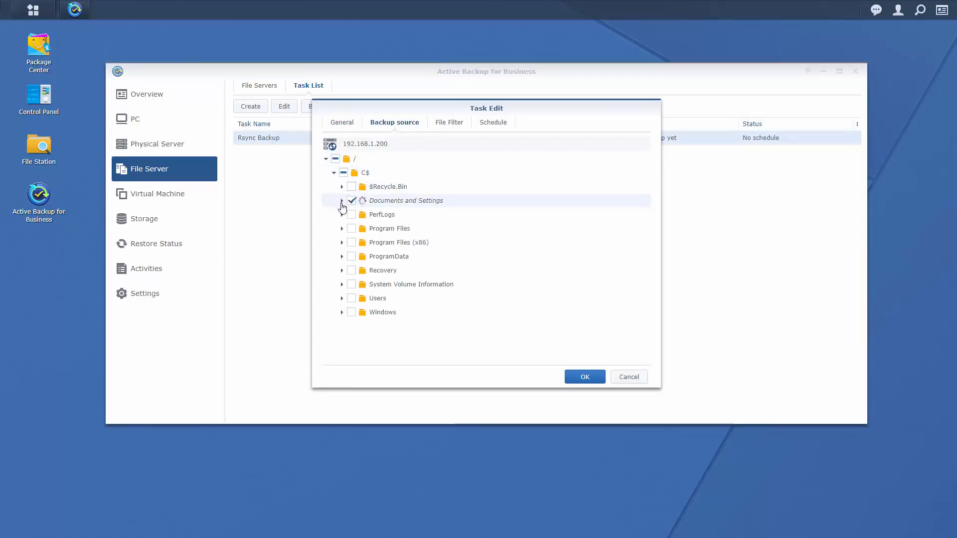
pyautogui.click(351, 299)
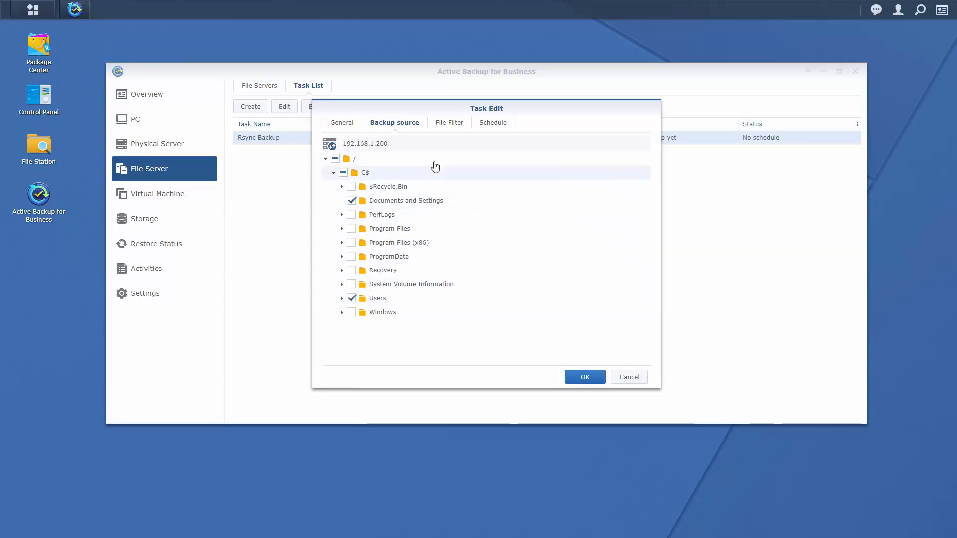
# Exclude *.dsf audio files and all Video files from the filter, then save and confirm.
pyautogui.click(446, 125)
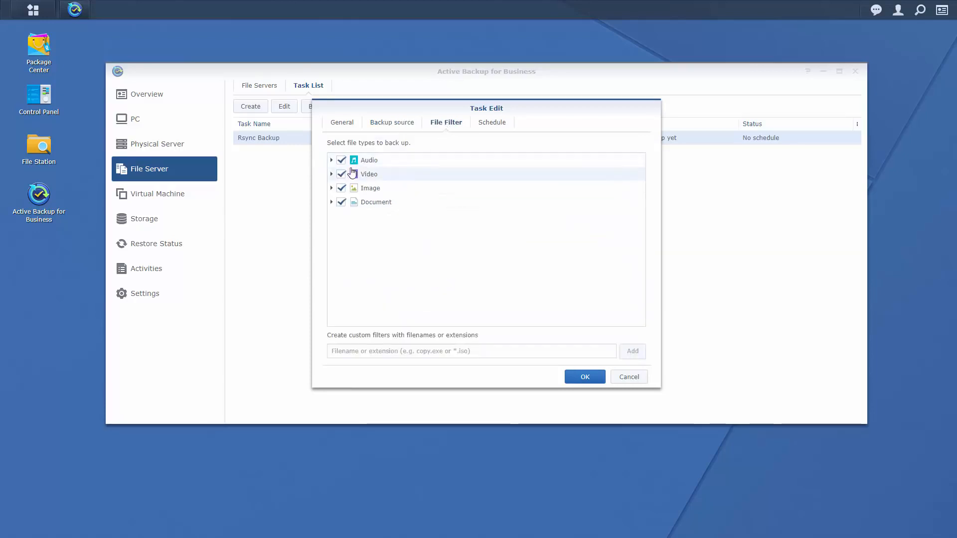
pyautogui.click(331, 160)
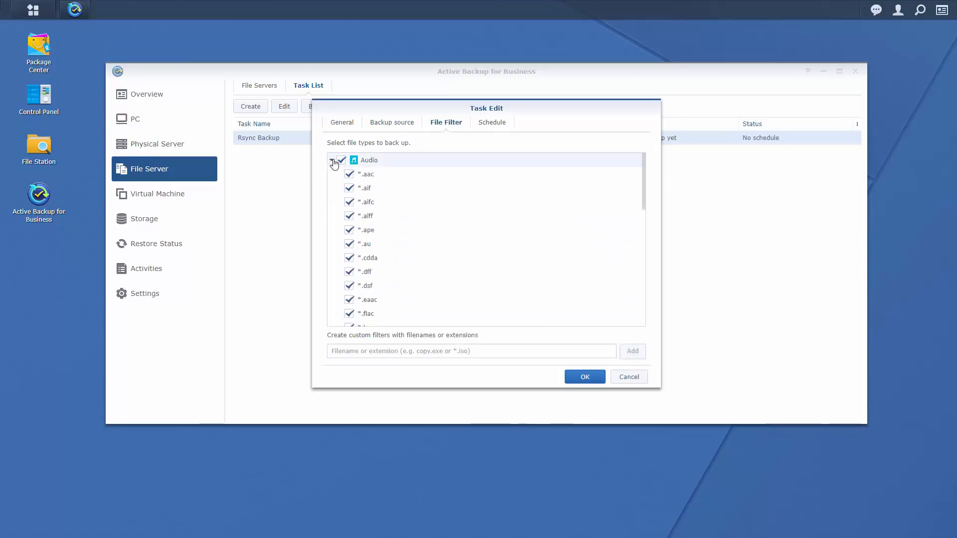
pyautogui.click(349, 287)
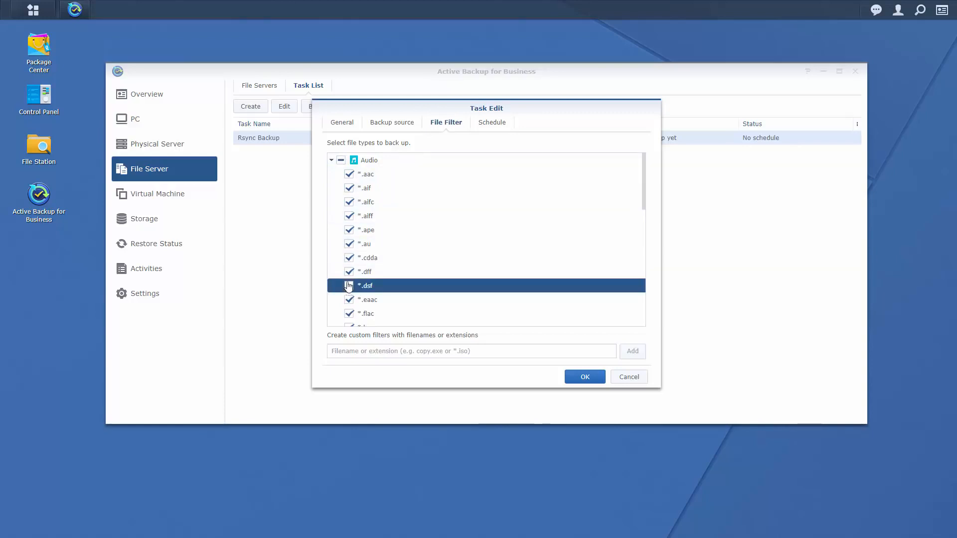
pyautogui.click(332, 161)
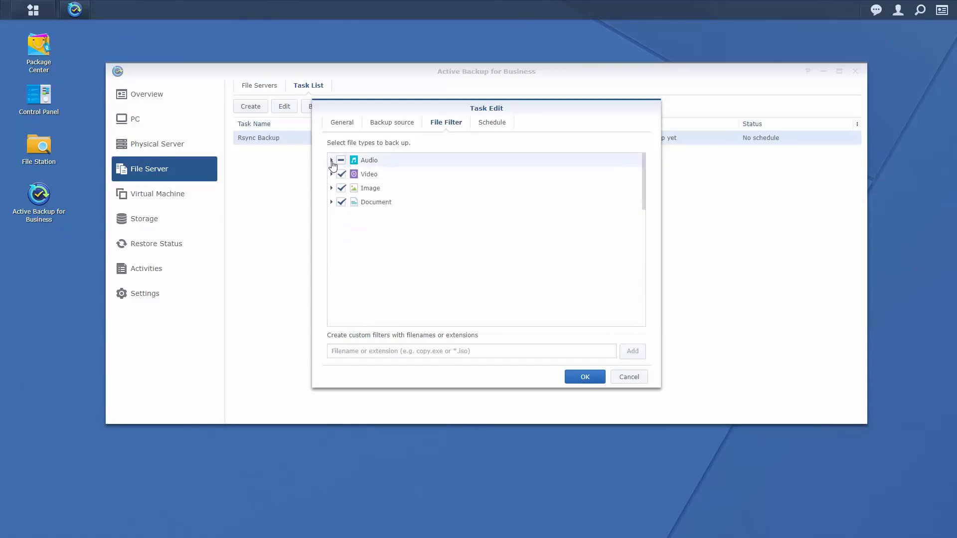
pyautogui.click(342, 174)
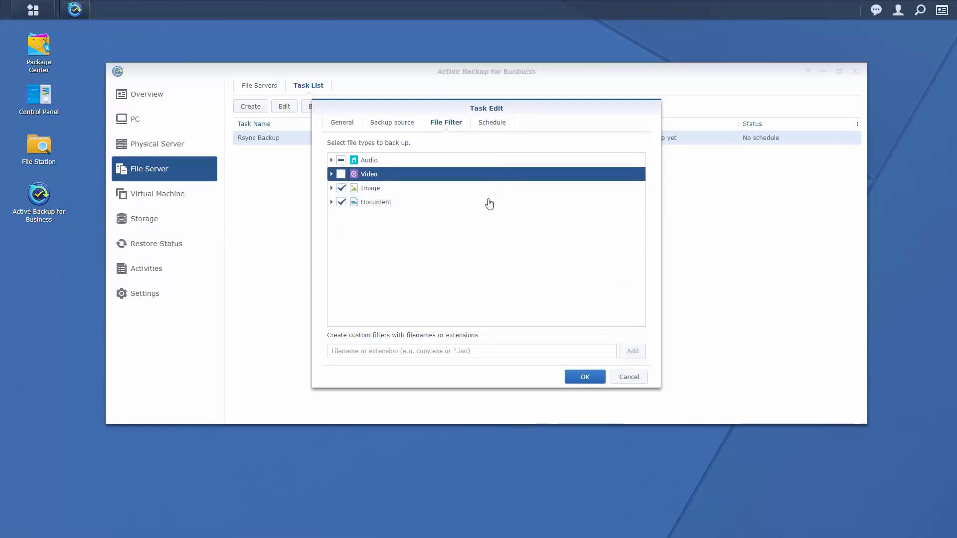
pyautogui.click(498, 123)
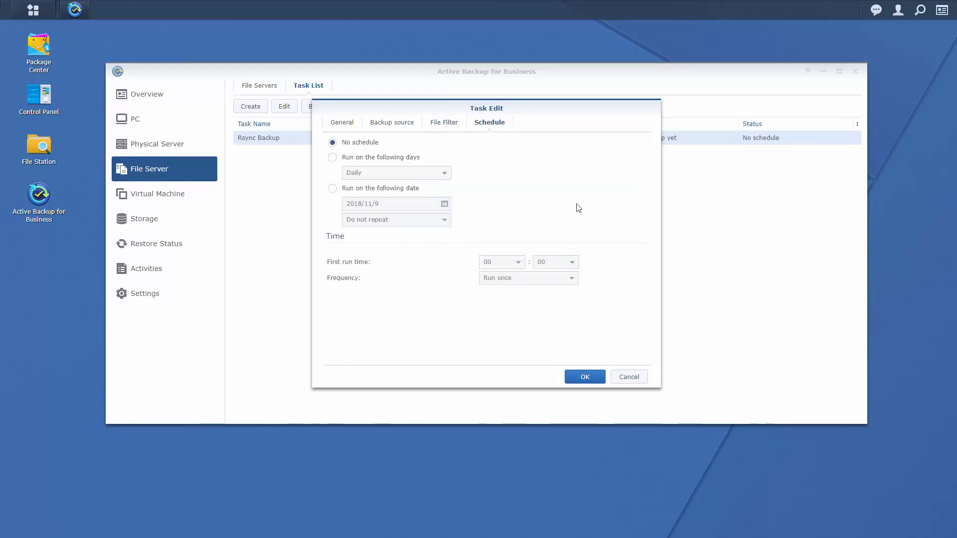
pyautogui.click(585, 378)
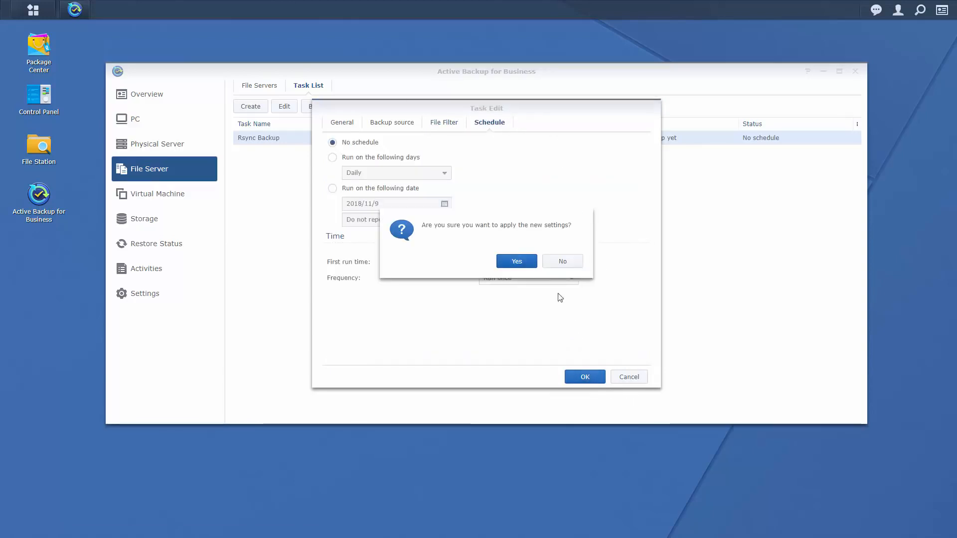
pyautogui.click(521, 263)
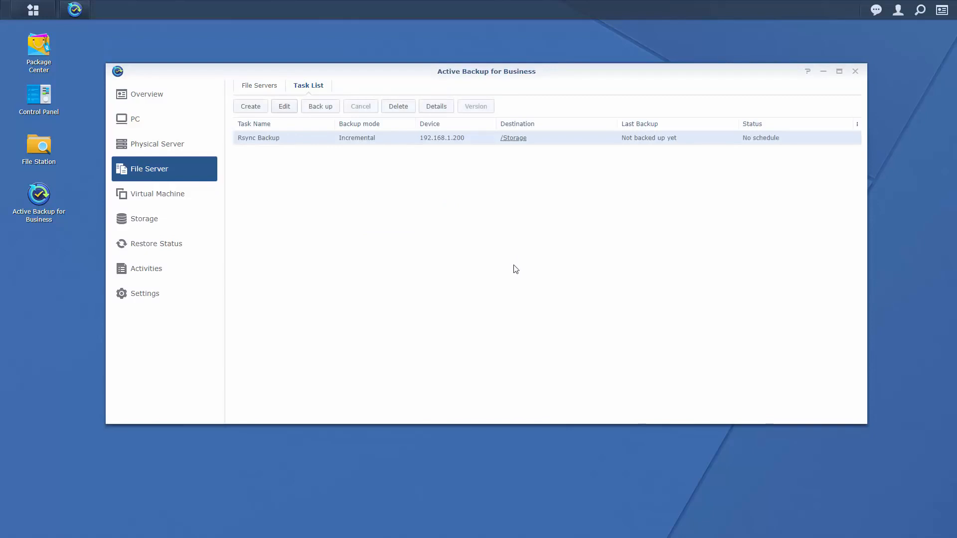
# Open Virtual Machine and check the ESXi 6.7 host 192.168.1.10 in Manage VMware vSphere.
pyautogui.click(192, 200)
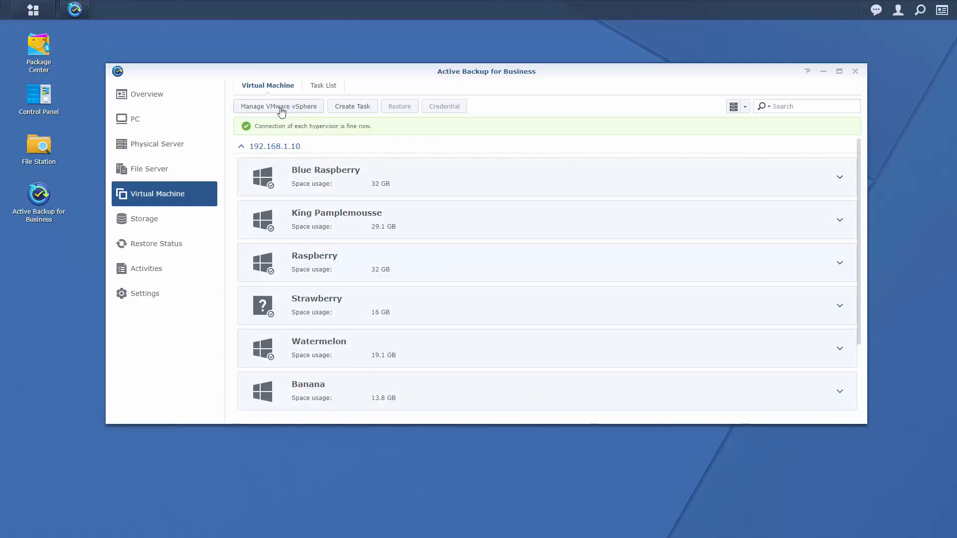
pyautogui.click(299, 111)
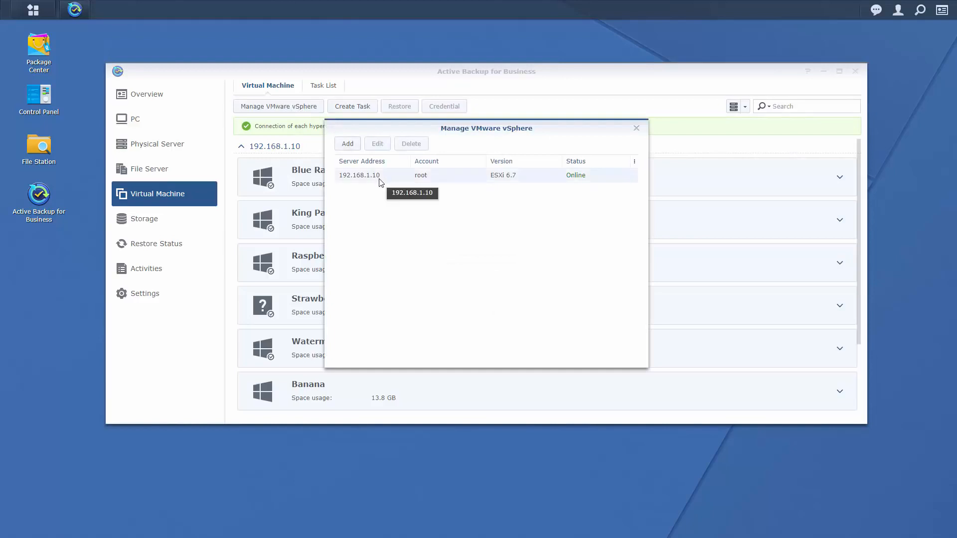
pyautogui.click(347, 144)
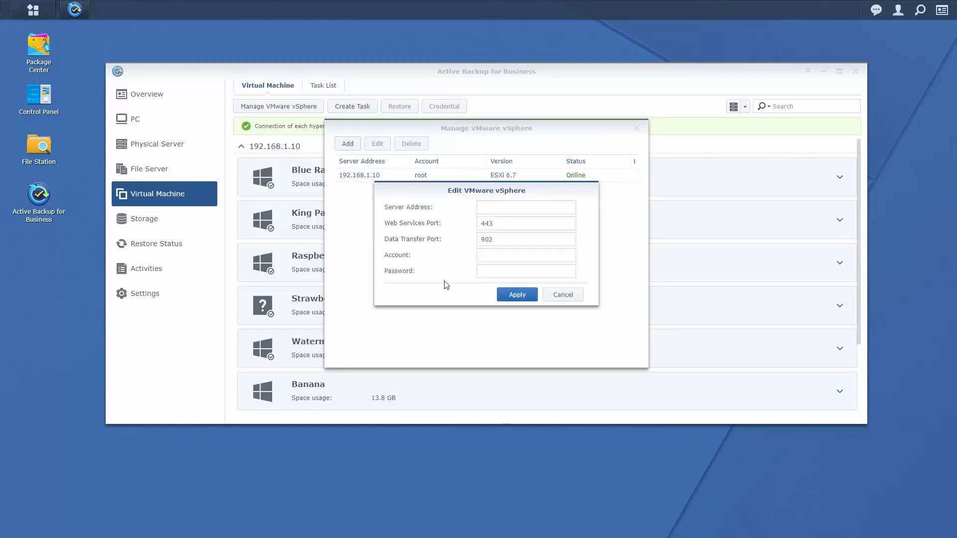
pyautogui.click(568, 299)
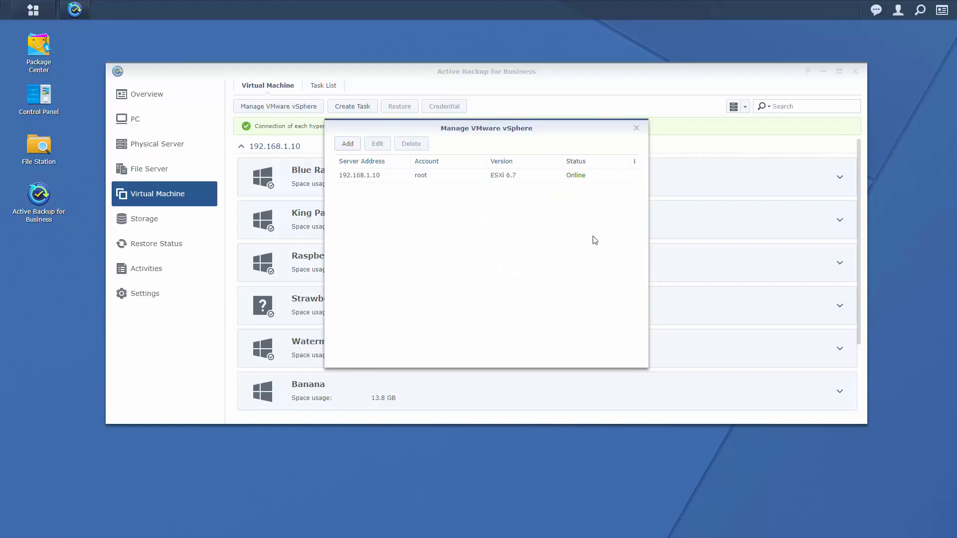
pyautogui.click(636, 131)
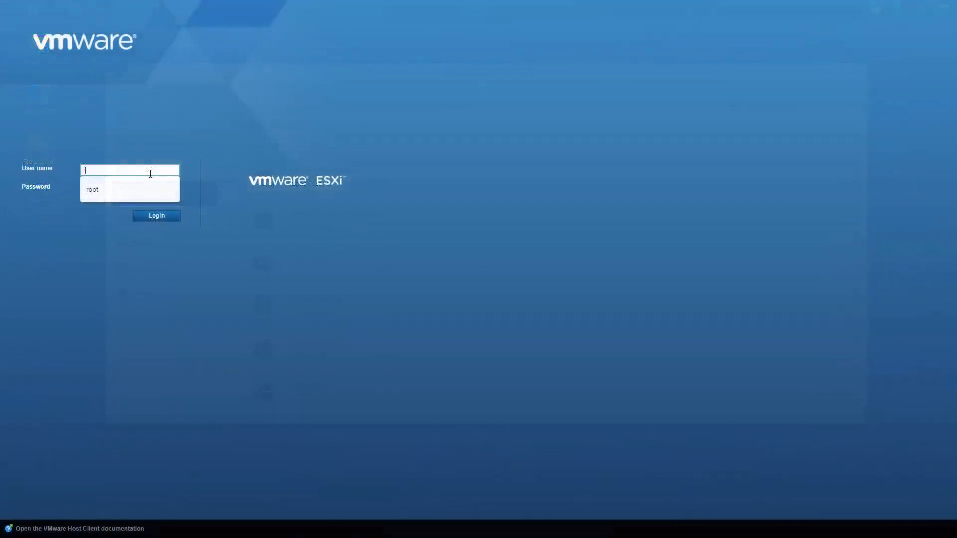
# Log in to the ESXi Host Client as root and list the host's six virtual machines.
pyautogui.write('root')
pyautogui.press('Tab')
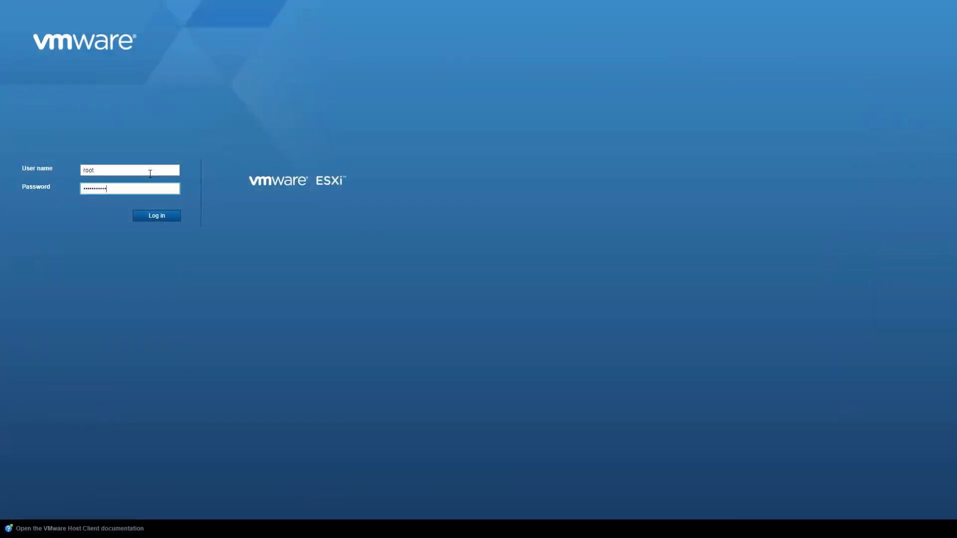
pyautogui.press('Return')
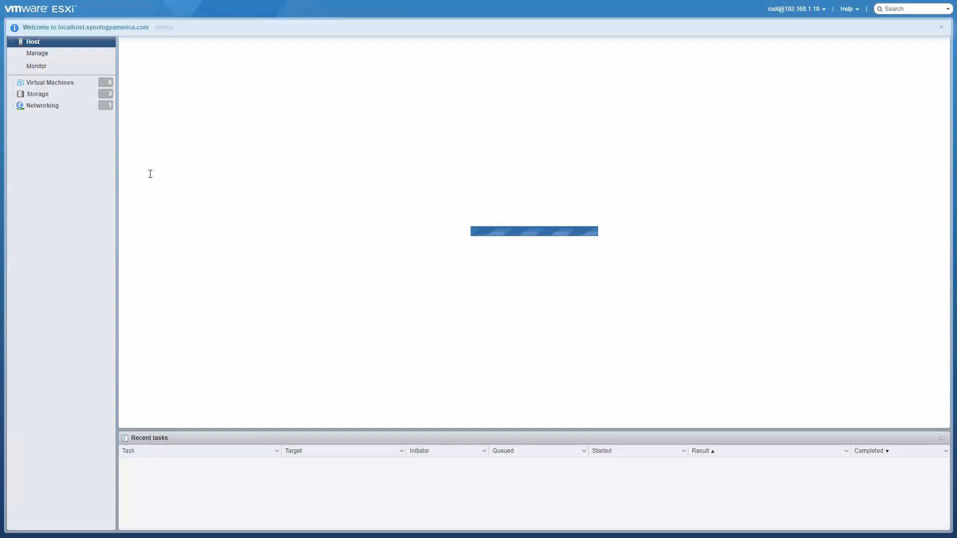
pyautogui.click(71, 87)
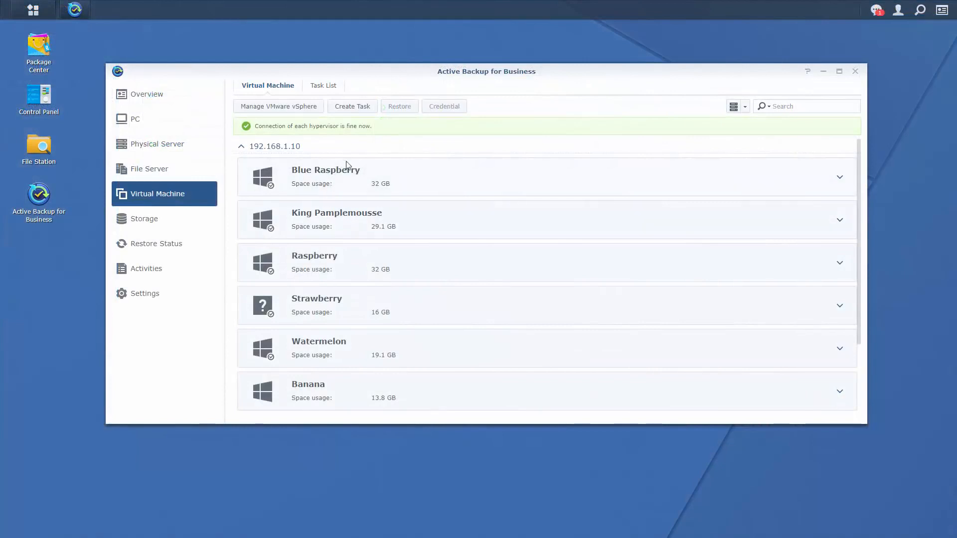
# Start a new VM backup task on the default destination and name it FruitSalad.
pyautogui.click(360, 106)
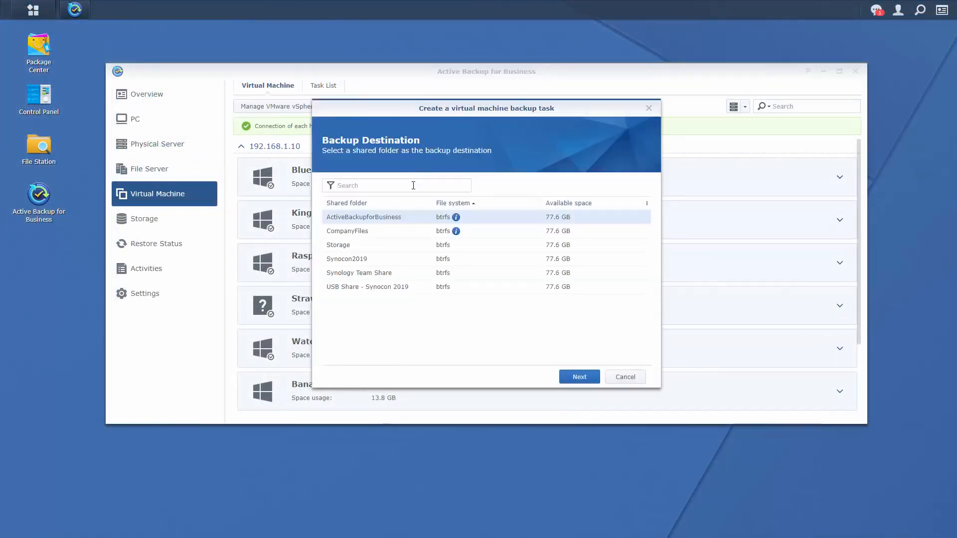
pyautogui.click(579, 376)
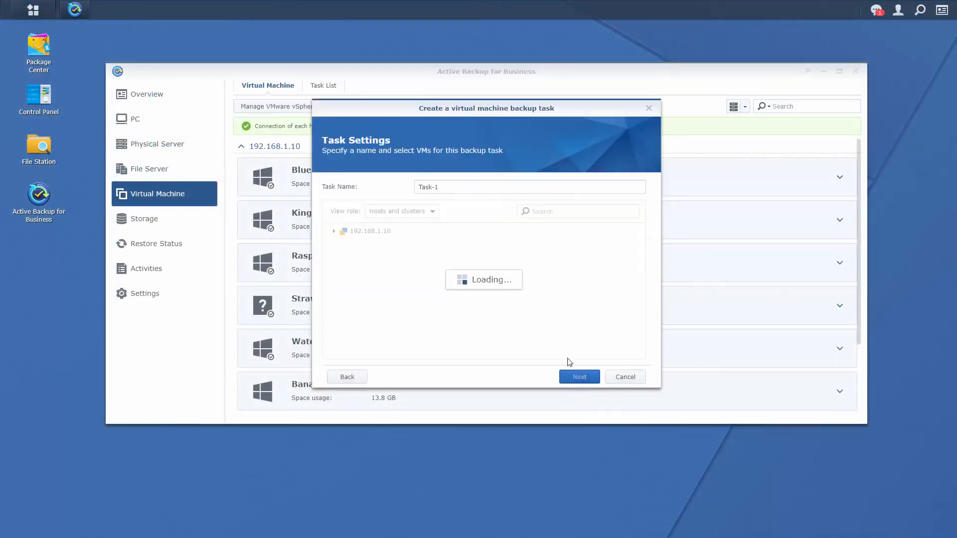
pyautogui.click(465, 186)
pyautogui.write('Fruit')
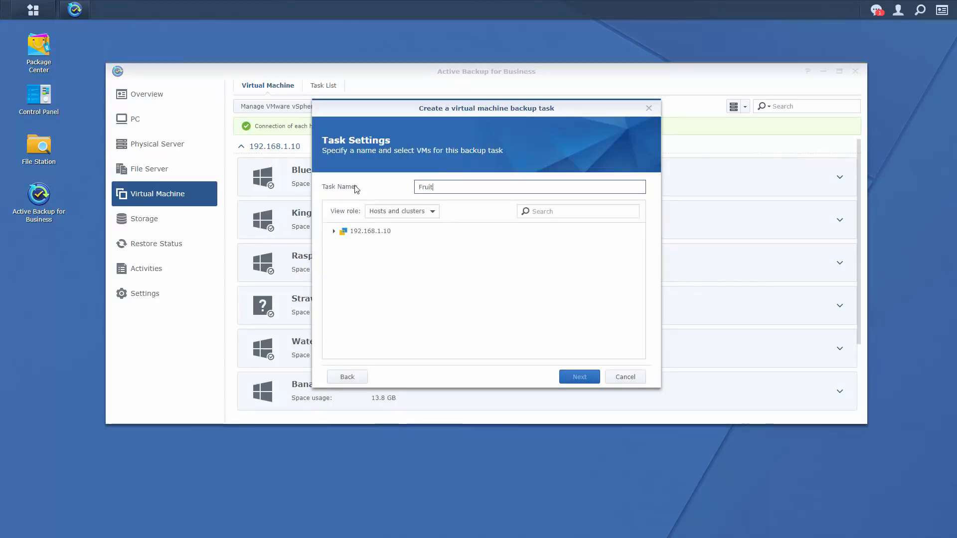
pyautogui.write('Salad')
# Select Watermelon, Raspberry and Blue Raspberry on host 192.168.1.10 and continue to Task Settings.
pyautogui.click(334, 232)
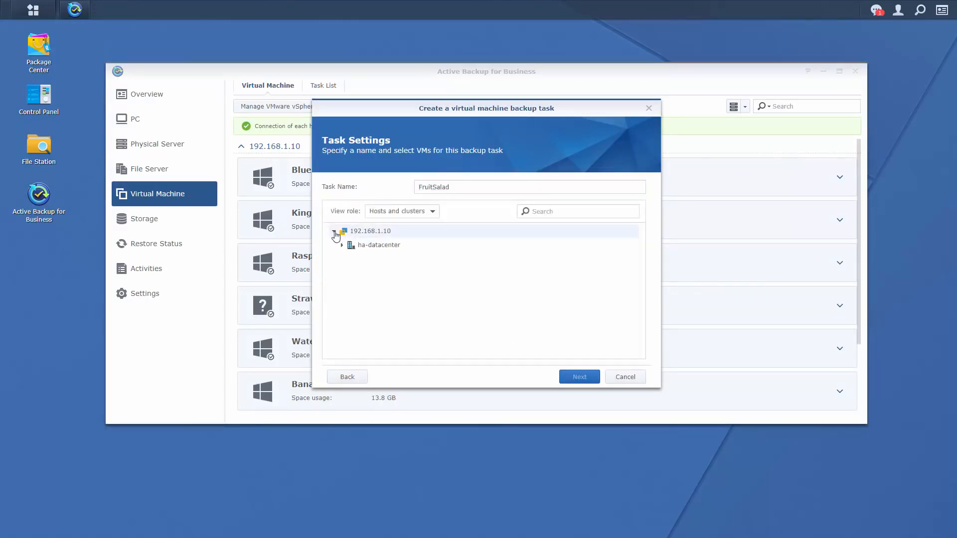
pyautogui.click(342, 245)
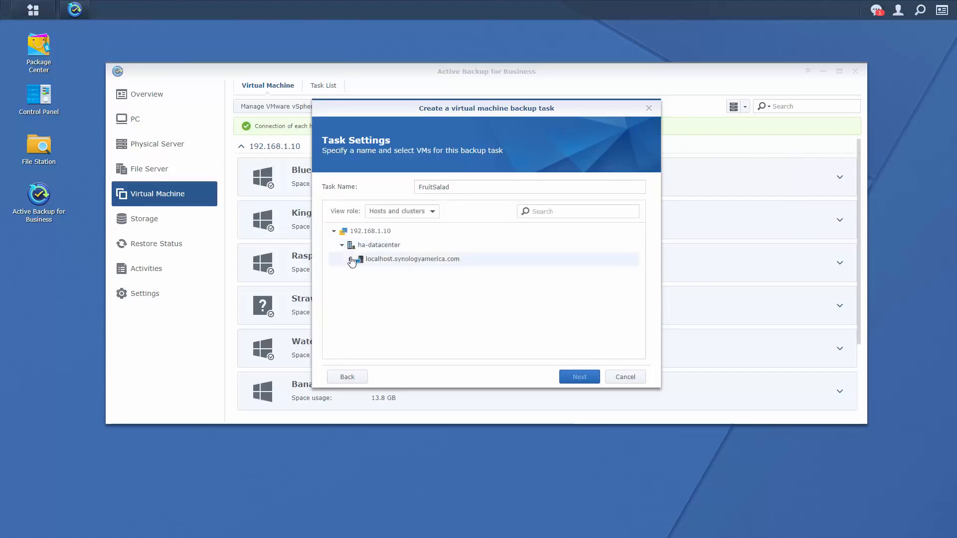
pyautogui.click(350, 259)
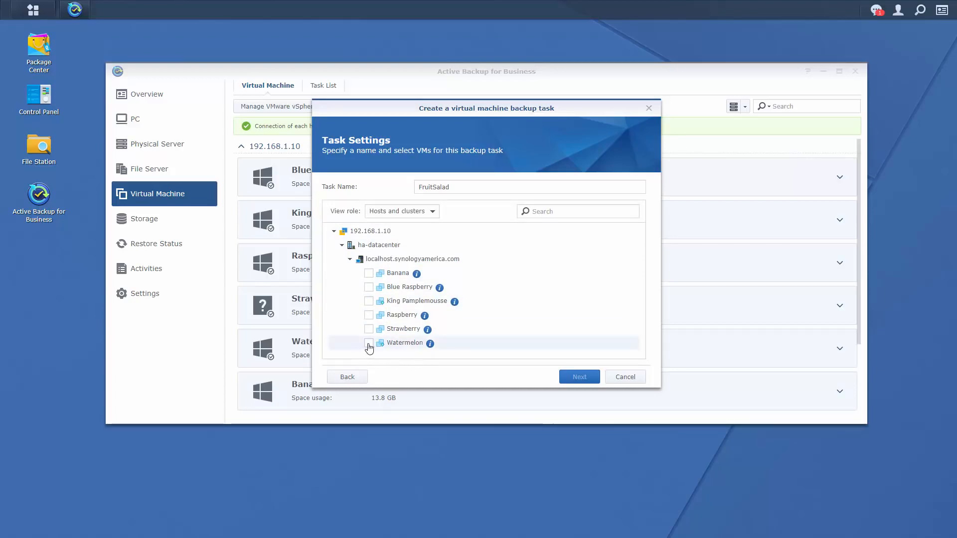
pyautogui.click(368, 344)
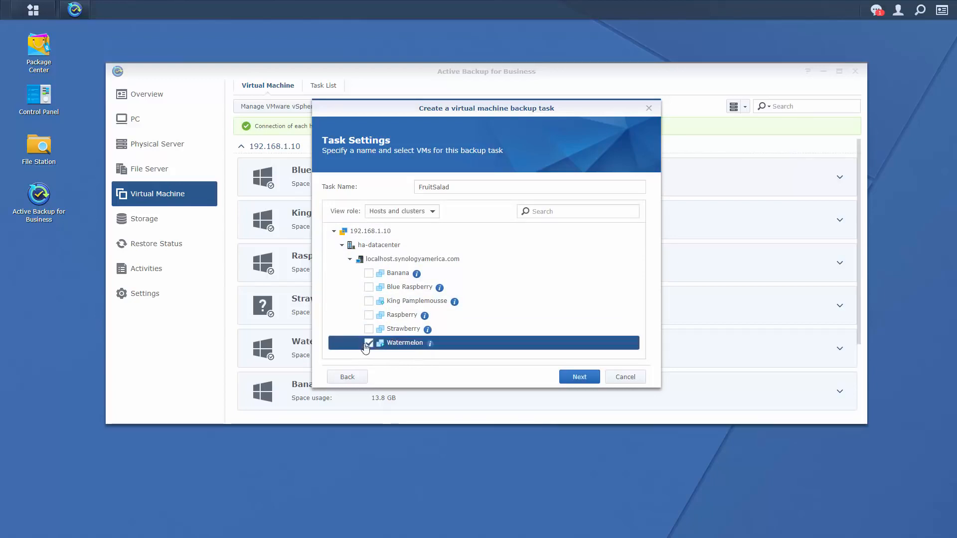
pyautogui.click(369, 315)
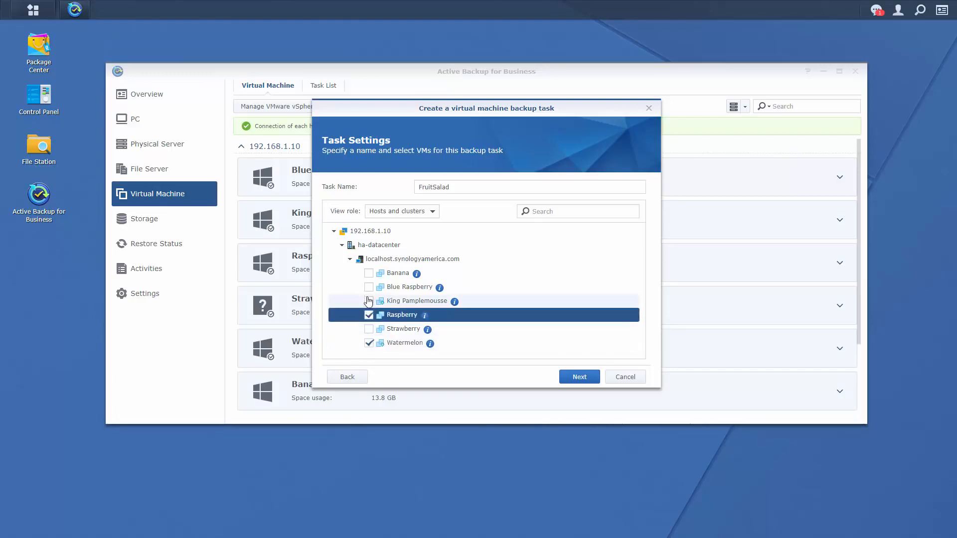
pyautogui.click(369, 287)
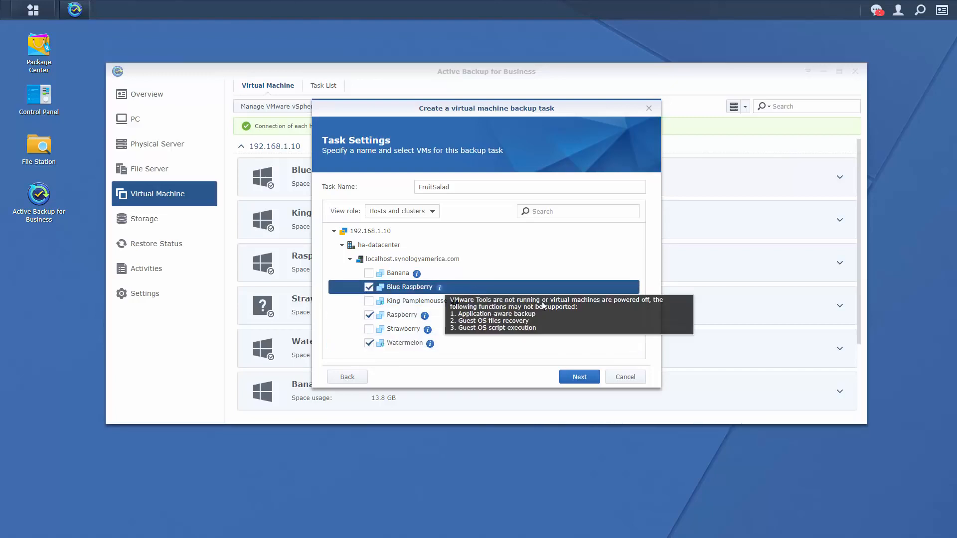
pyautogui.click(588, 382)
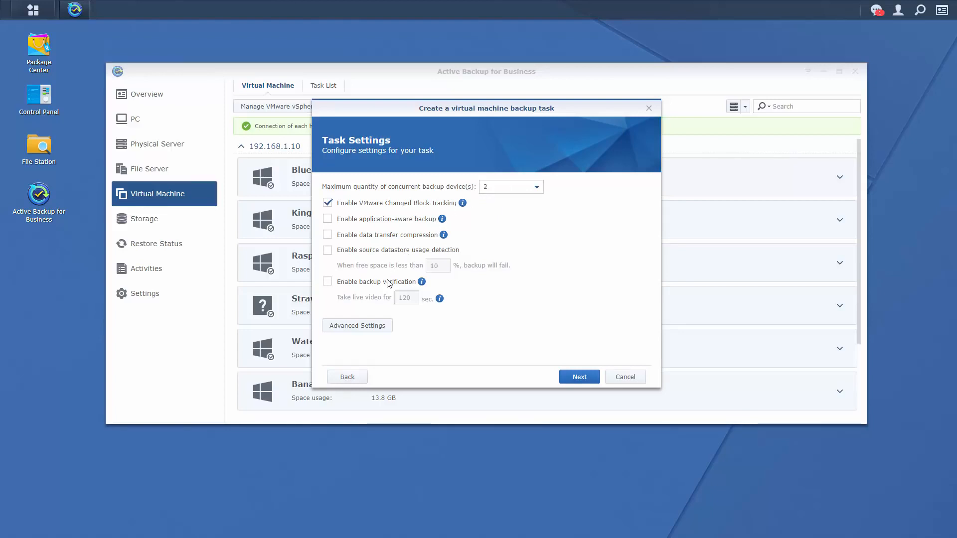
# Turn on backup verification with a 120-second live video, keeping Manual backup and Keep all versions.
pyautogui.click(328, 283)
pyautogui.moveTo(422, 282)
pyautogui.moveTo(439, 300)
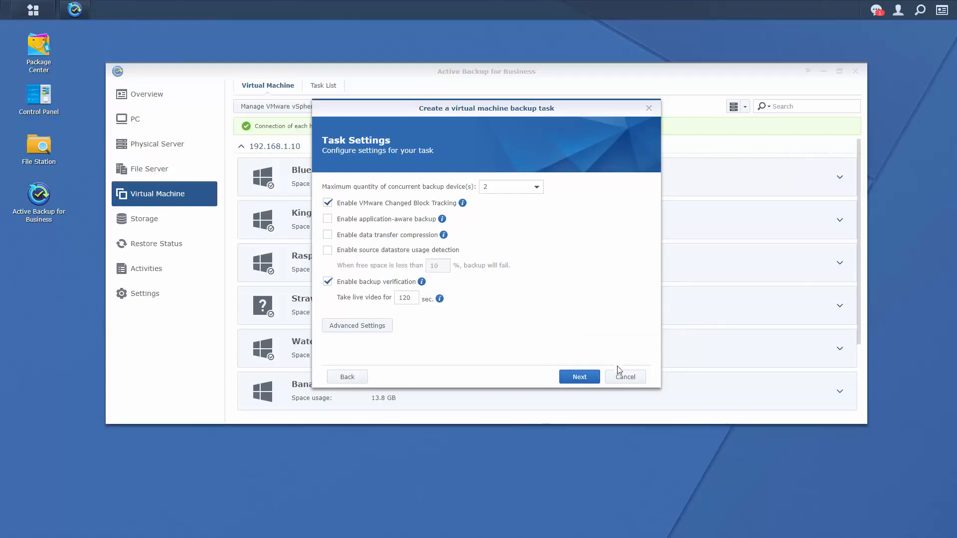
pyautogui.click(580, 377)
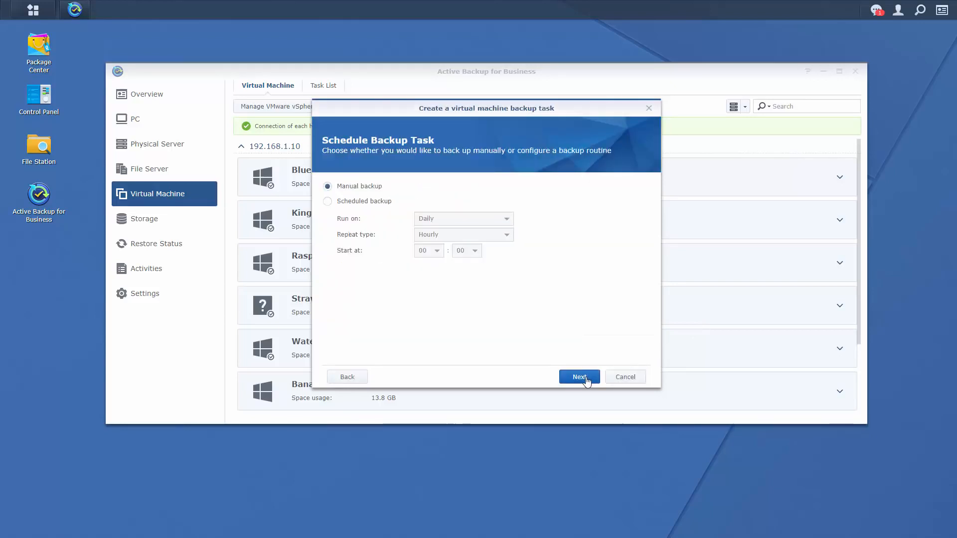
pyautogui.click(580, 377)
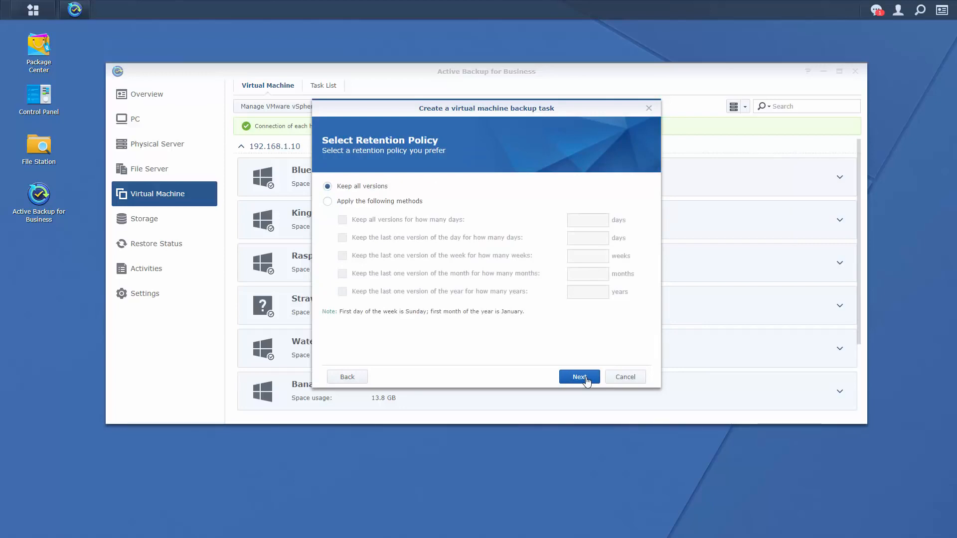
pyautogui.click(579, 377)
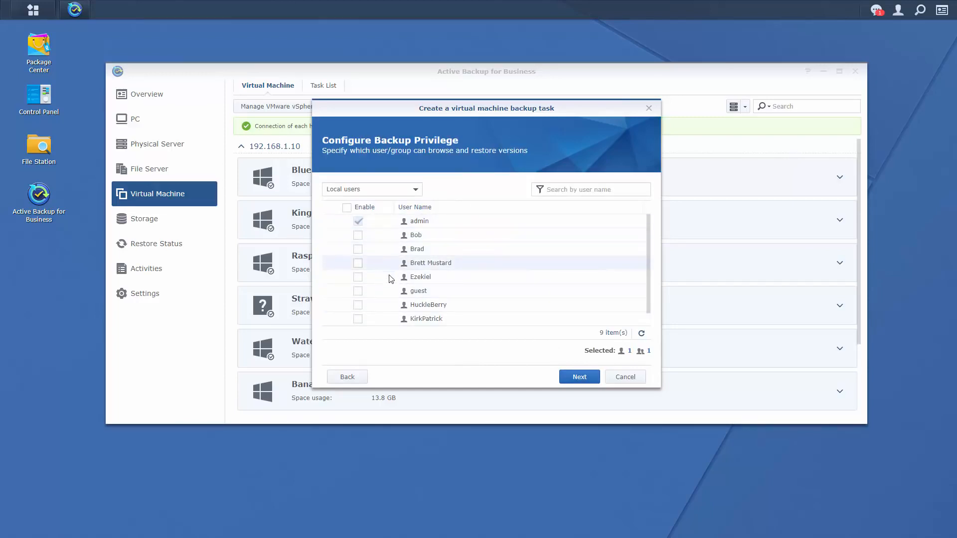
# Grant two more local users browse-and-restore privilege, then review and apply the FruitSalad summary.
pyautogui.click(416, 192)
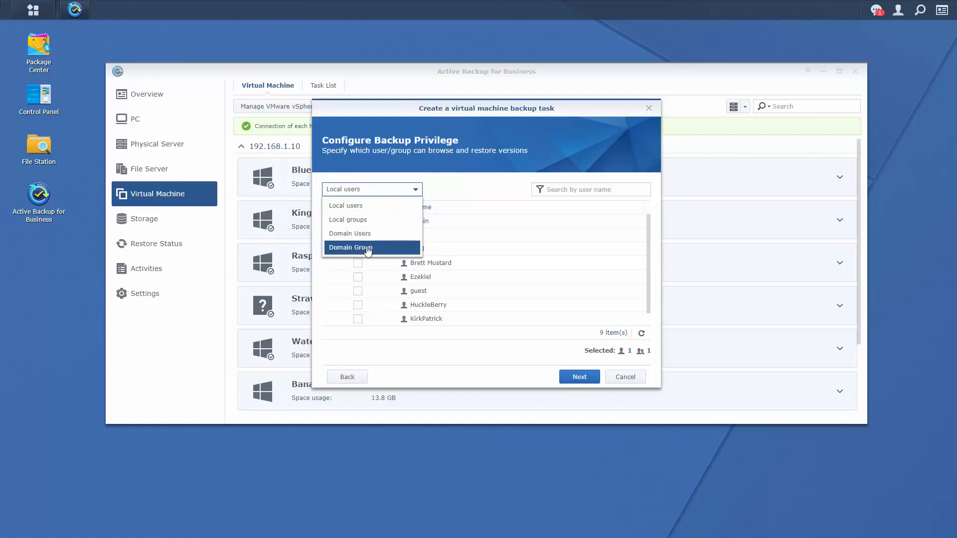
pyautogui.click(477, 192)
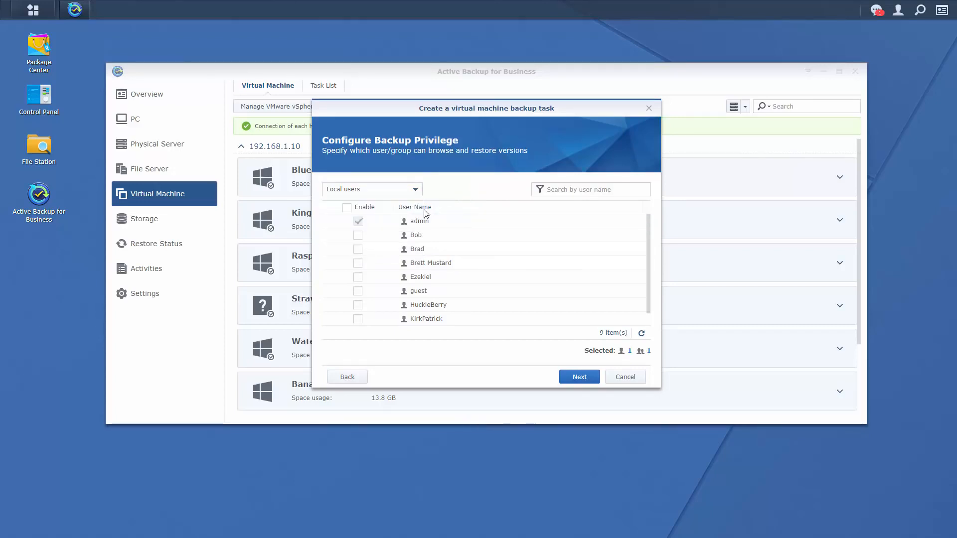
pyautogui.click(358, 319)
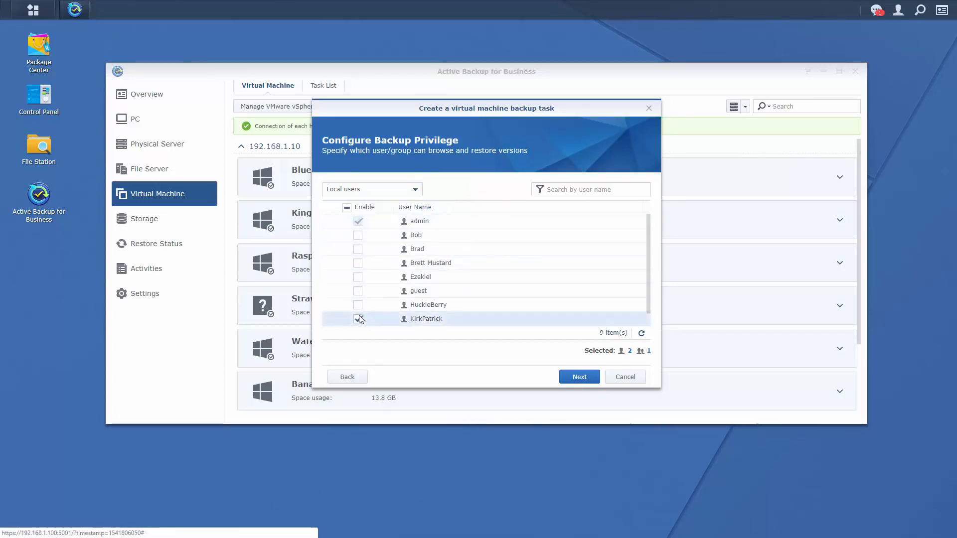
pyautogui.click(358, 248)
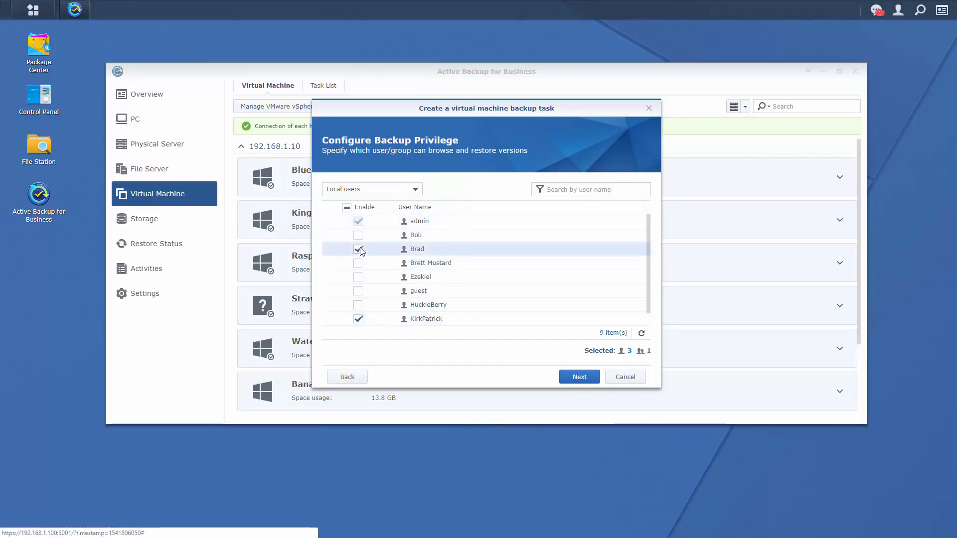
pyautogui.click(588, 381)
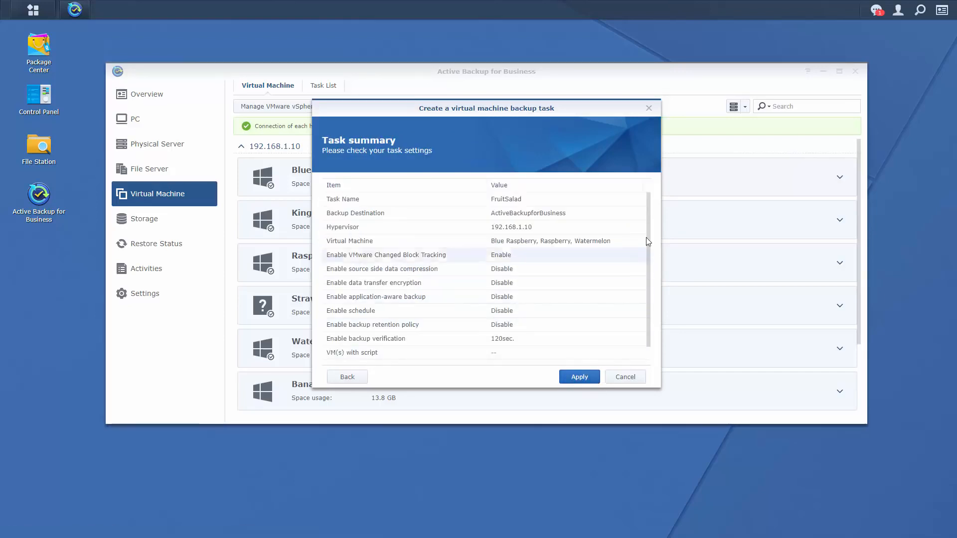
pyautogui.moveTo(648, 225)
pyautogui.mouseDown()
pyautogui.moveTo(651, 260)
pyautogui.moveTo(645, 214)
pyautogui.mouseUp()
pyautogui.click(584, 380)
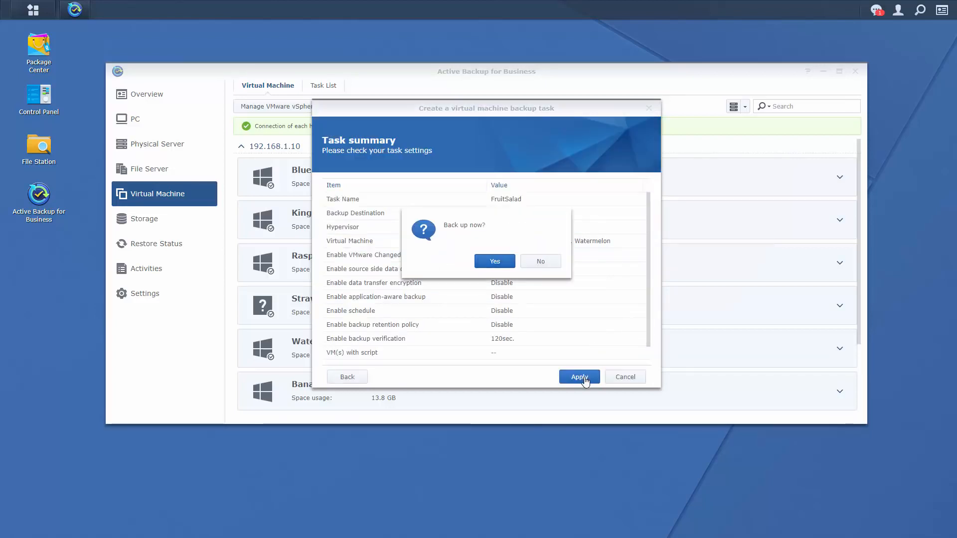
# Confirm backing up FruitSalad now, then open VM Server Backup's list of versions.
pyautogui.click(494, 261)
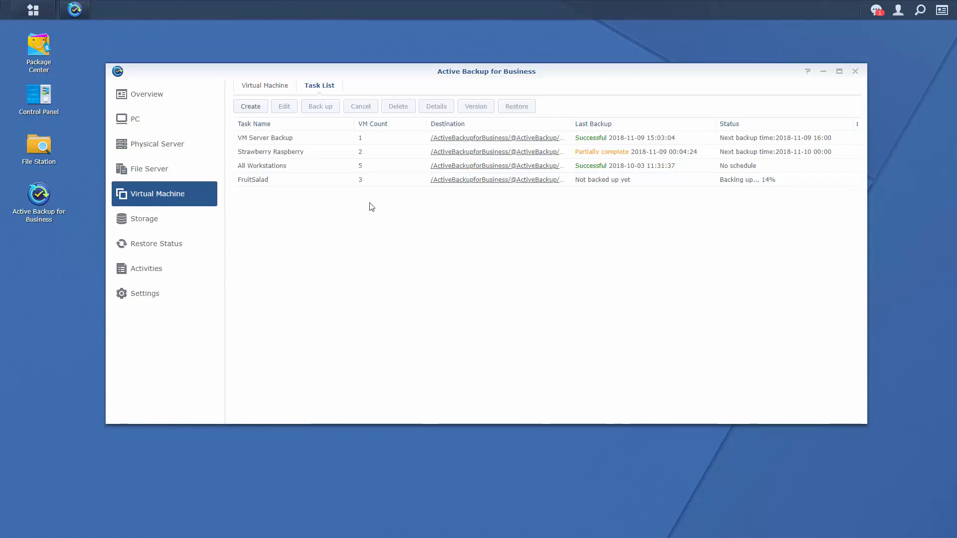
pyautogui.click(337, 138)
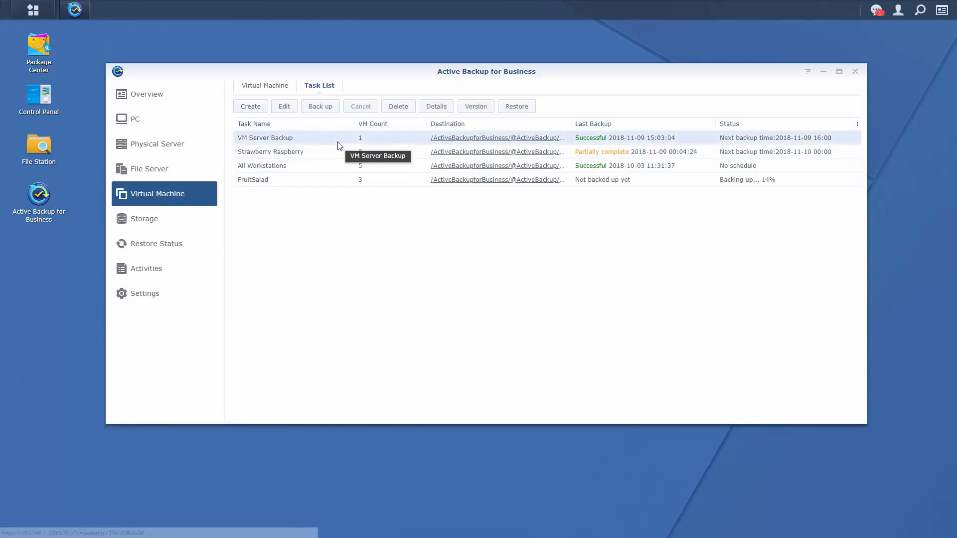
pyautogui.click(481, 111)
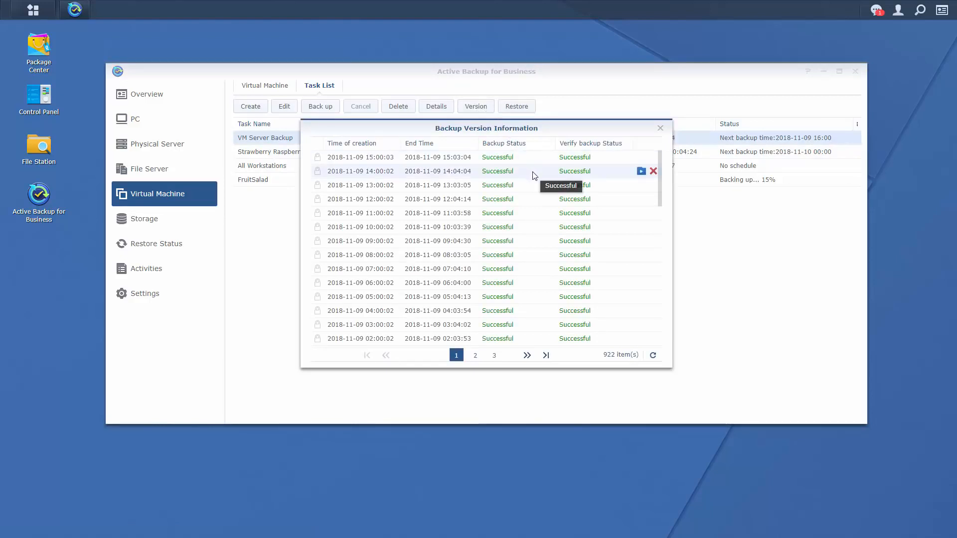
# Download LiveVideo.mp4 for the 14:00:02 version and open it for playback.
pyautogui.click(644, 177)
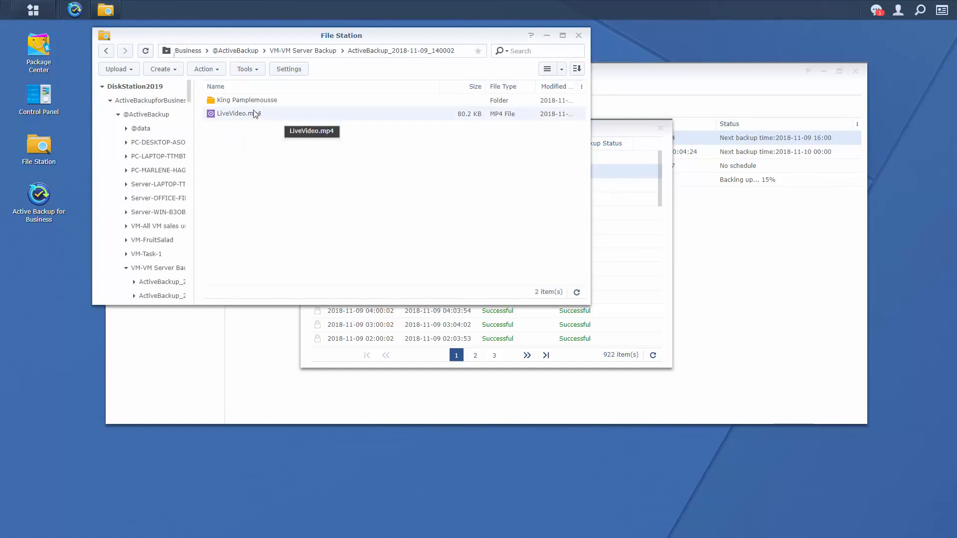
pyautogui.doubleClick(245, 116)
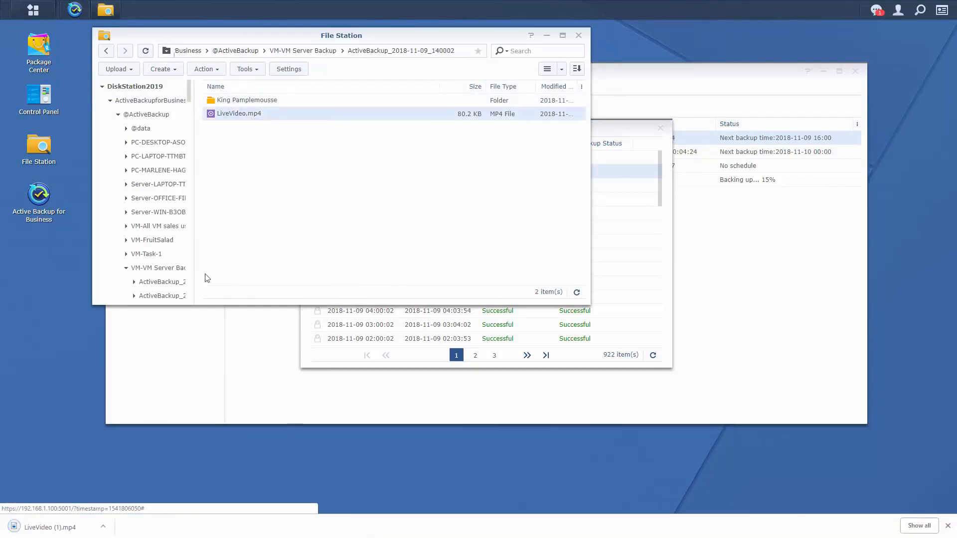
pyautogui.click(60, 528)
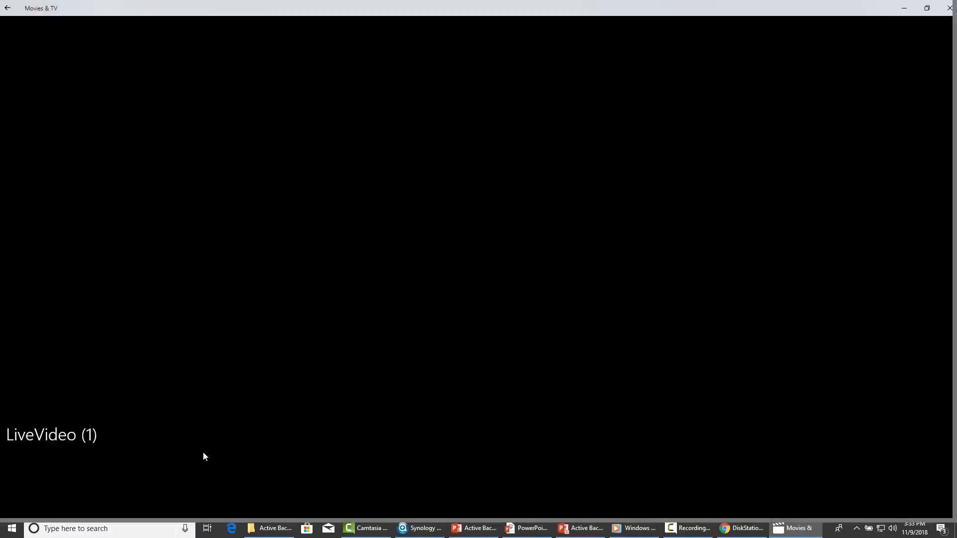
# Jump the verification video to about 0:47 to see the lock screen, then close the player.
pyautogui.click(387, 483)
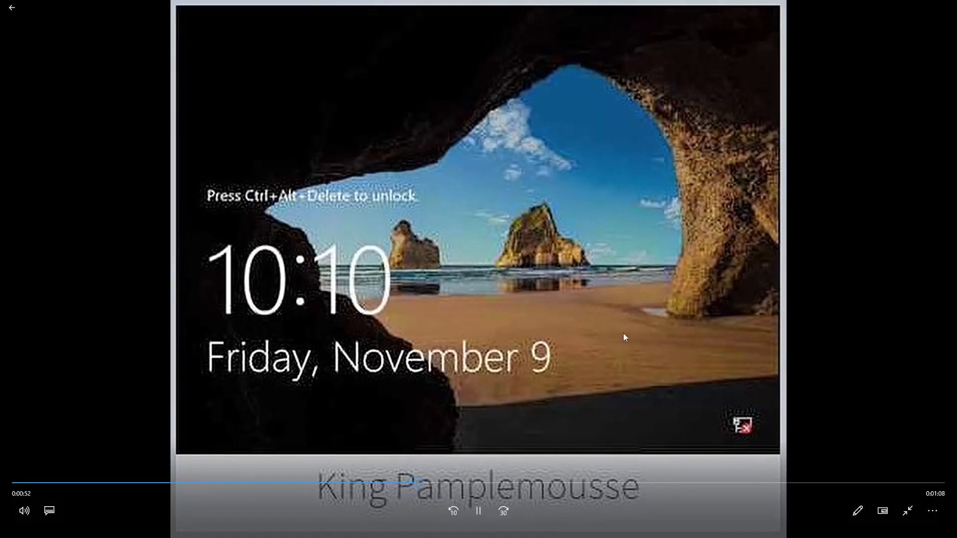
pyautogui.click(19, 11)
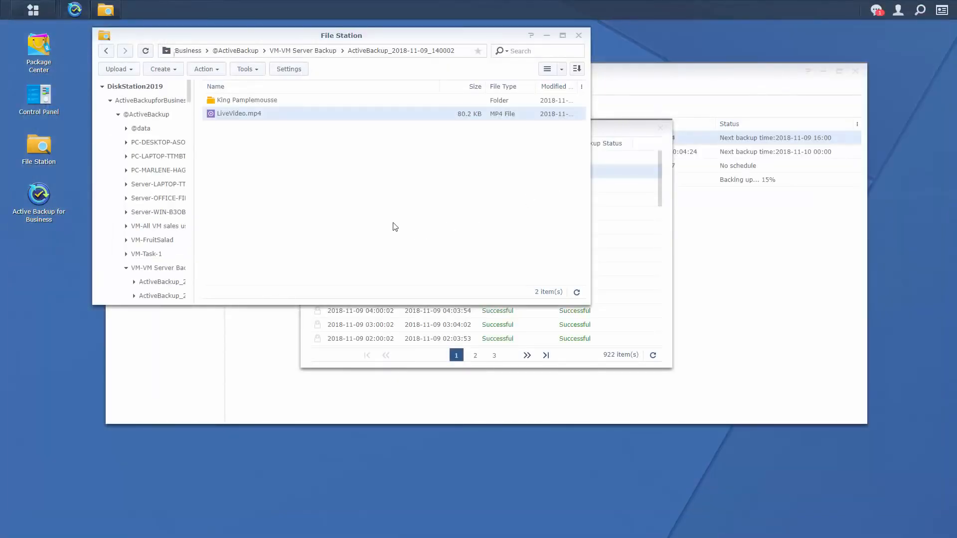
# Close File Station and the Backup Version Information dialog to return to the VM task list.
pyautogui.click(580, 36)
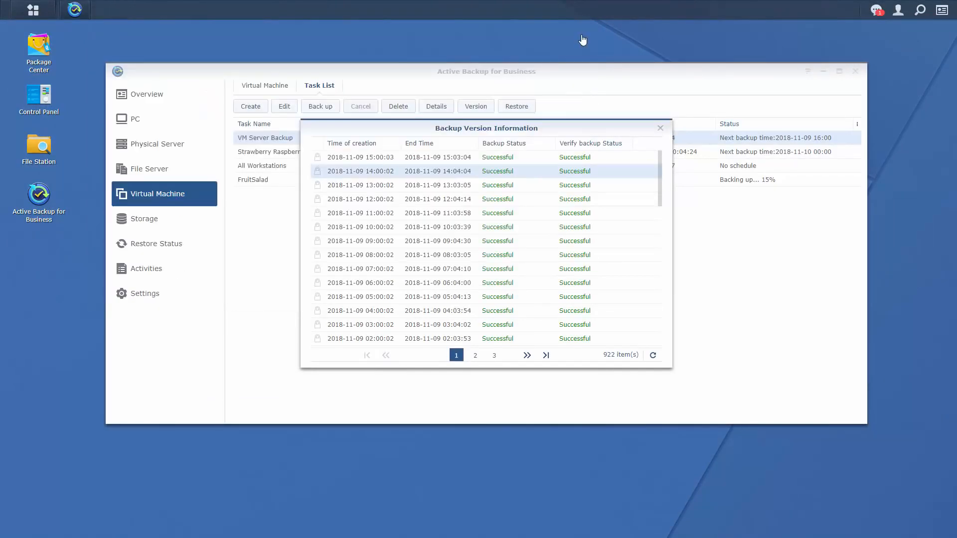
pyautogui.click(660, 129)
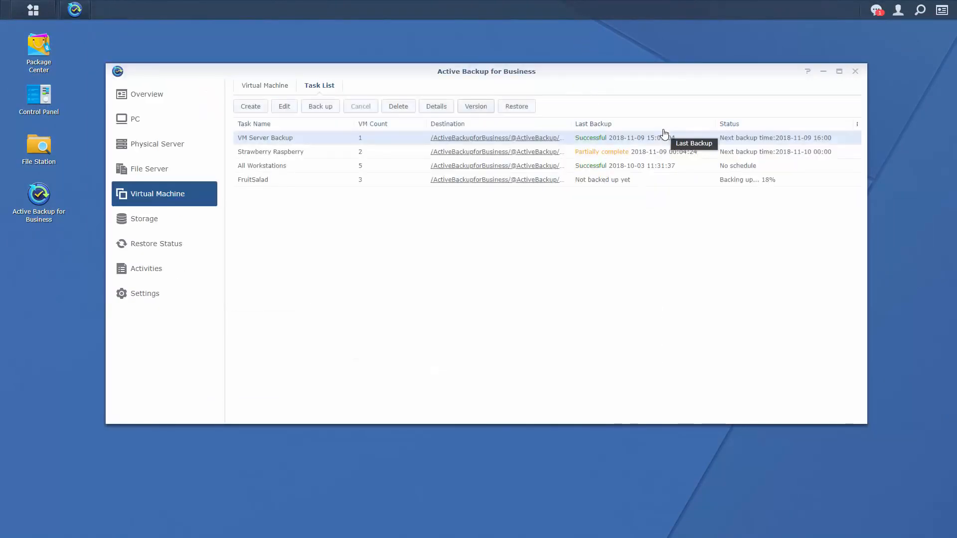
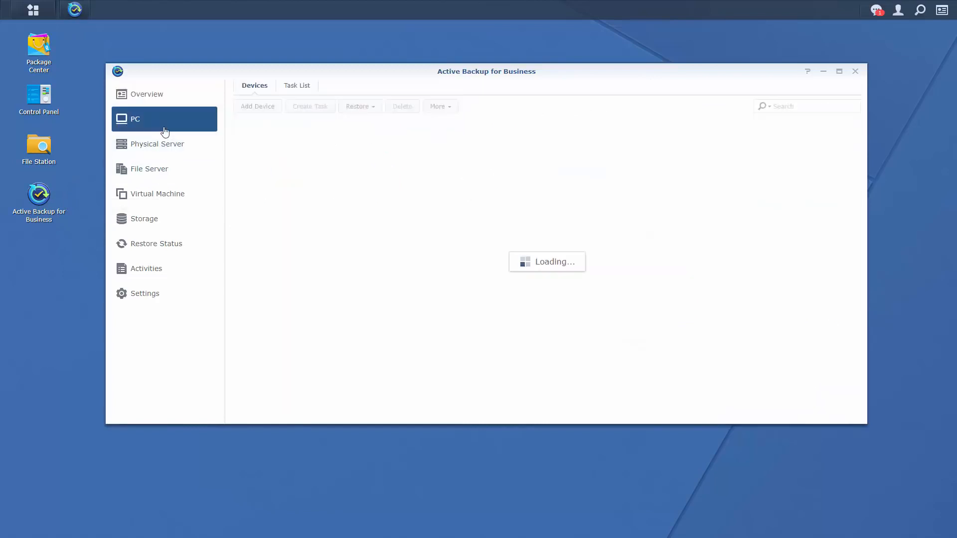
# Select the online desktop PC and open its restore portal to browse the backed-up C: drive.
pyautogui.click(327, 157)
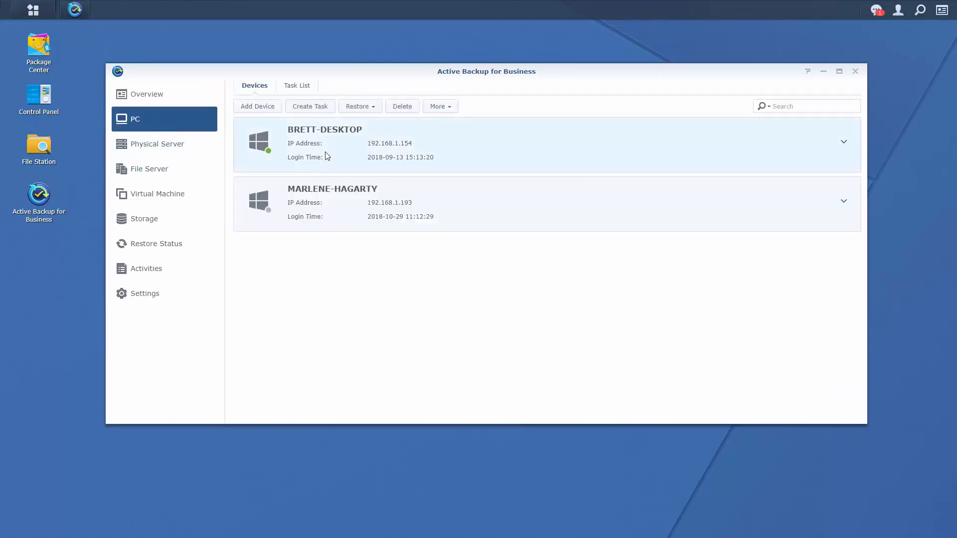
pyautogui.click(375, 107)
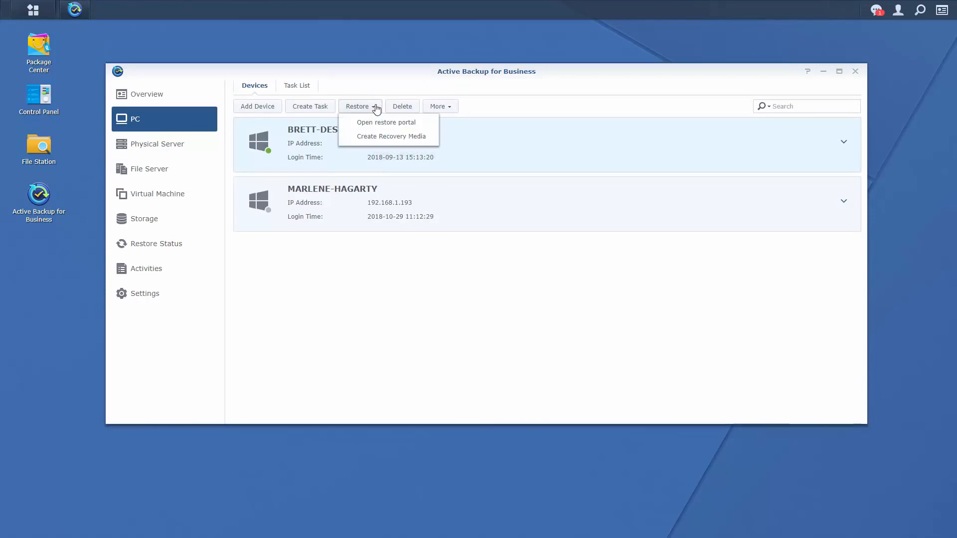
pyautogui.click(400, 124)
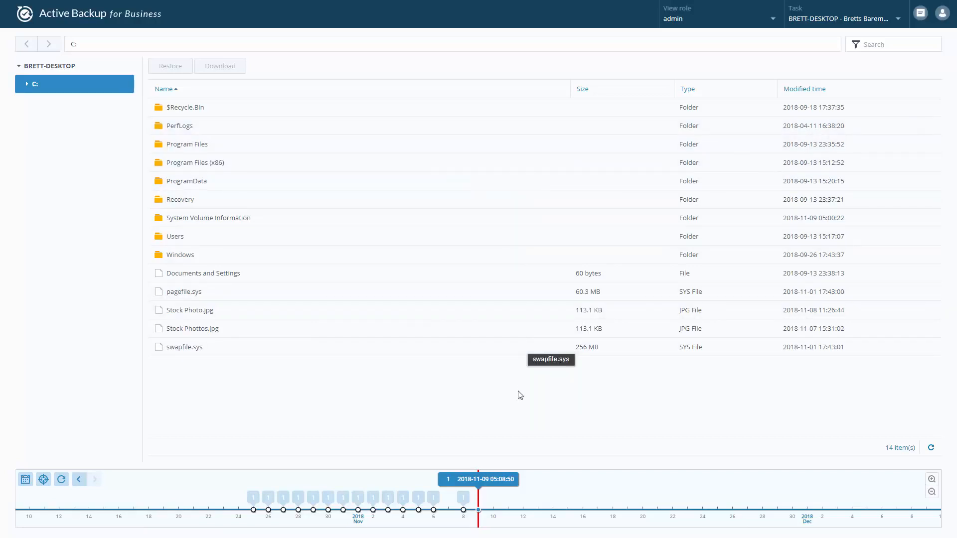
pyautogui.click(462, 509)
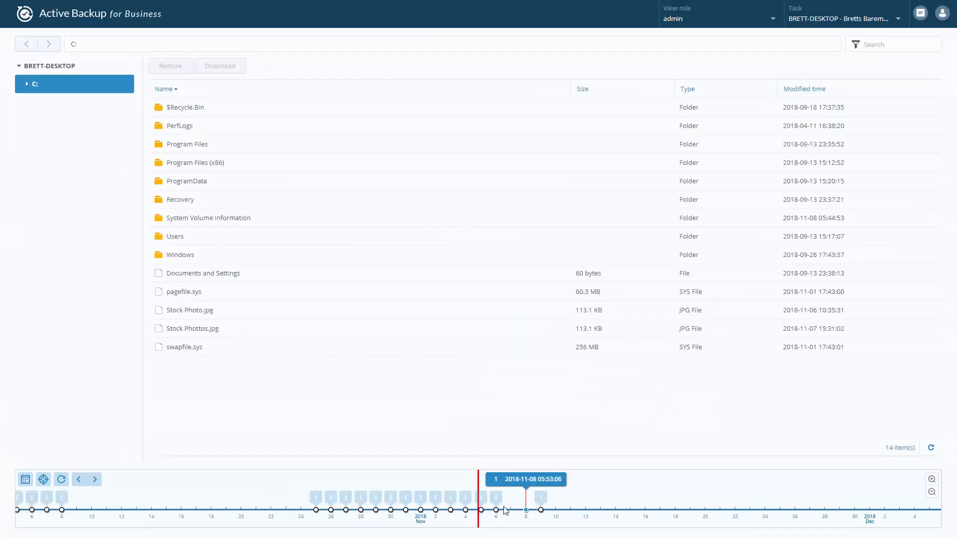
pyautogui.click(205, 313)
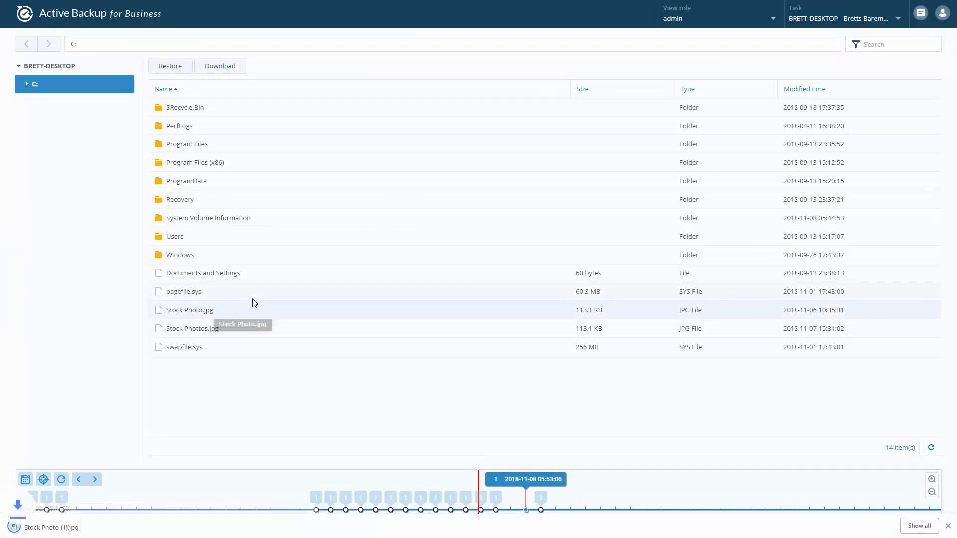
pyautogui.click(79, 521)
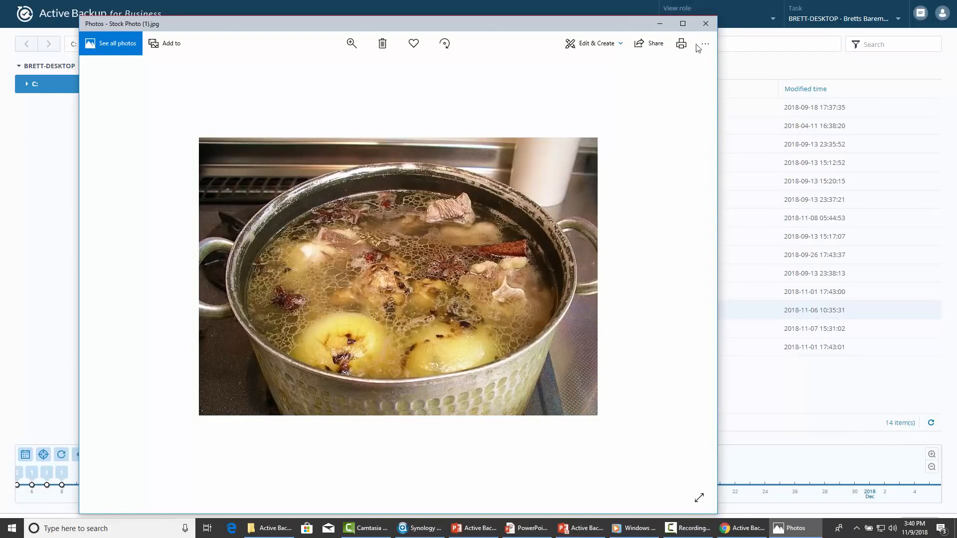
pyautogui.click(703, 26)
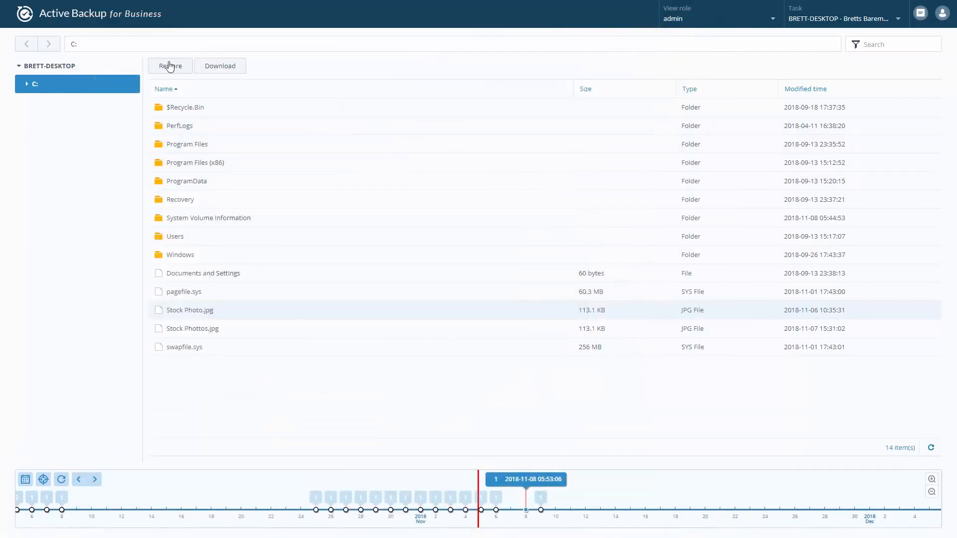
# Try restoring Stock Photo.jpg to C:, dismiss the confirmation, and bring up the view role choices.
pyautogui.click(169, 66)
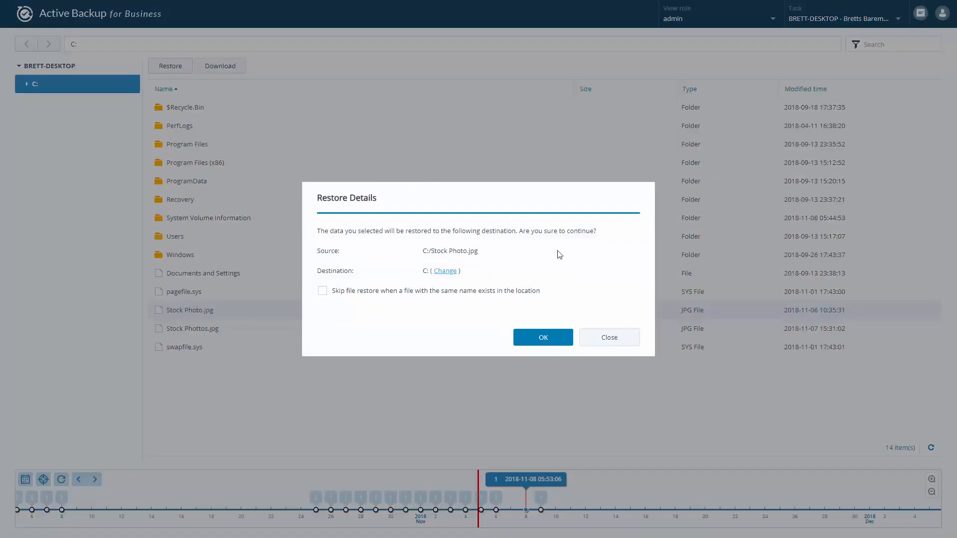
pyautogui.click(615, 339)
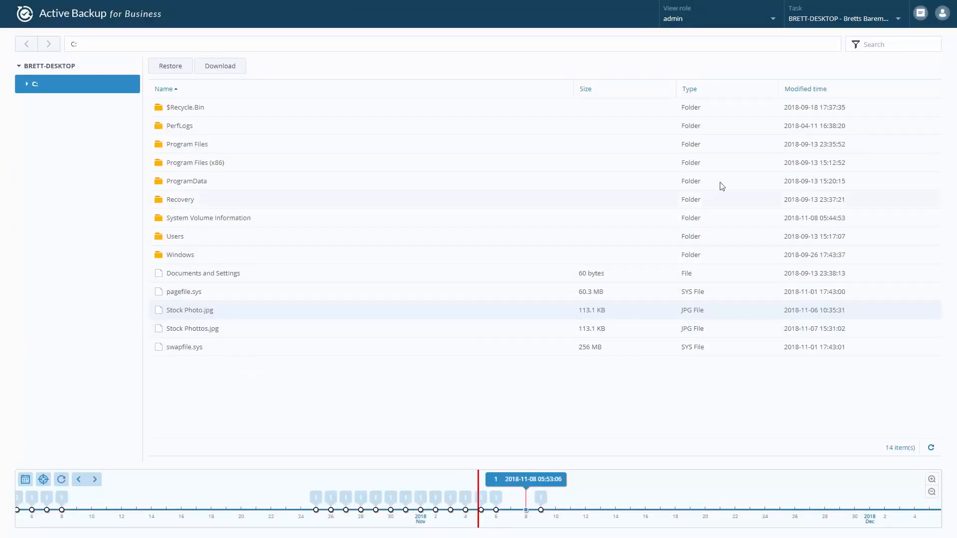
pyautogui.click(771, 22)
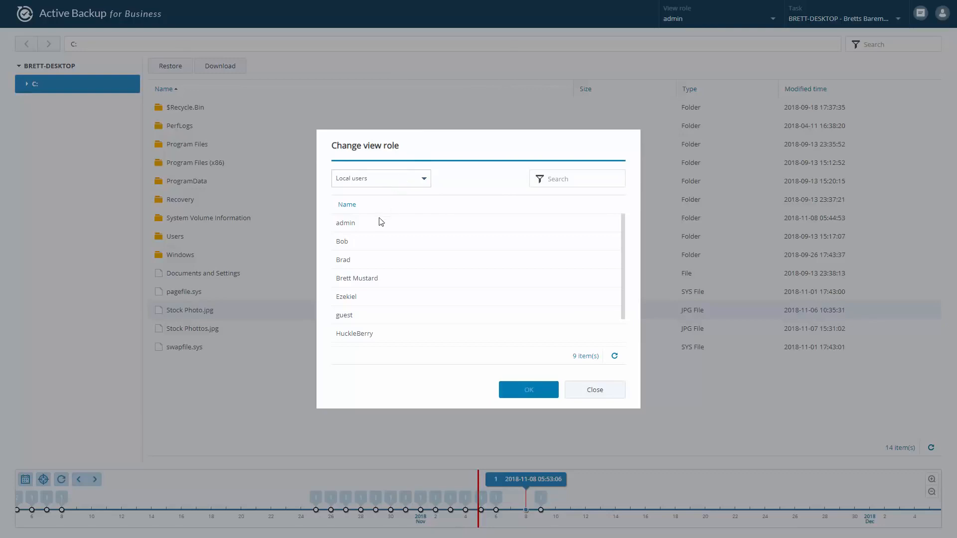
# Look over the role user types and backup task list without changes, then close the portal tab.
pyautogui.moveTo(623, 254); pyautogui.dragTo(621, 214)
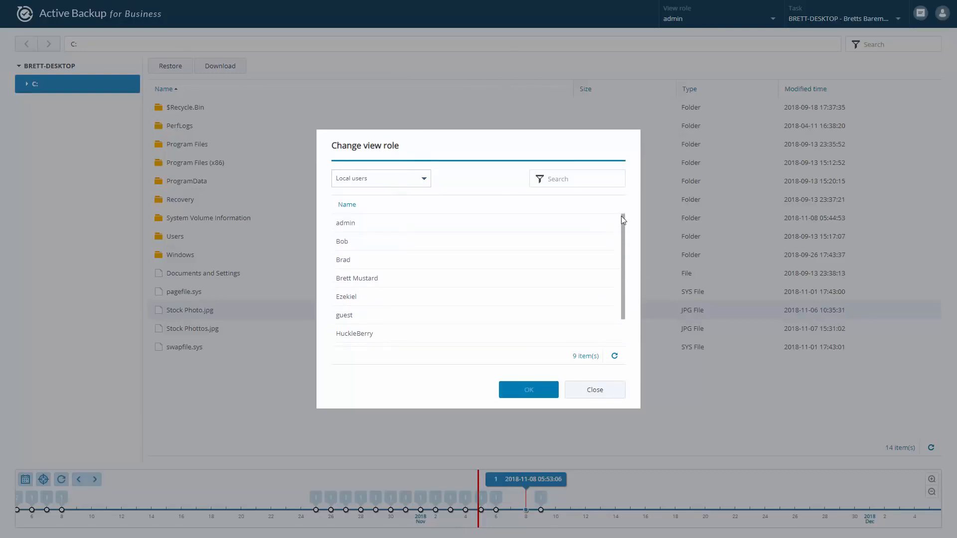
pyautogui.click(421, 180)
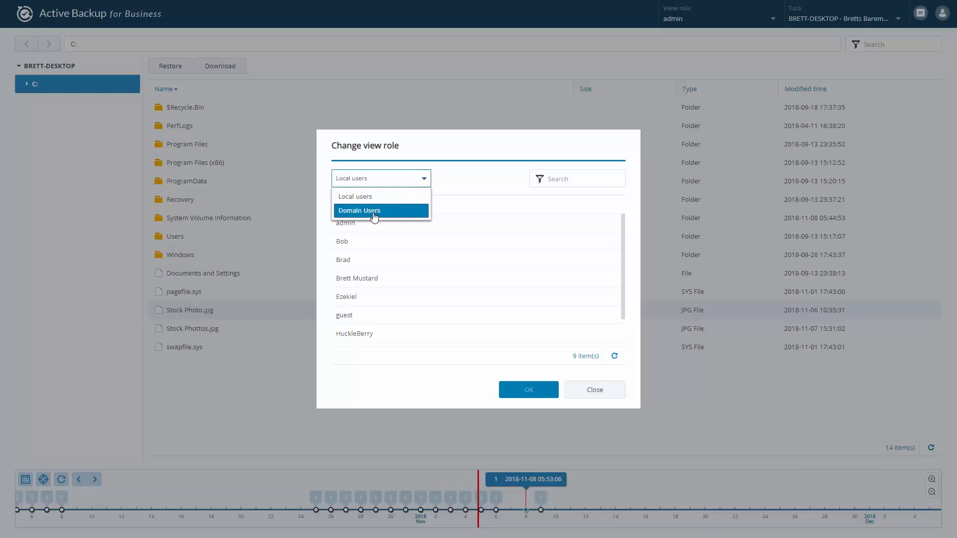
pyautogui.click(595, 391)
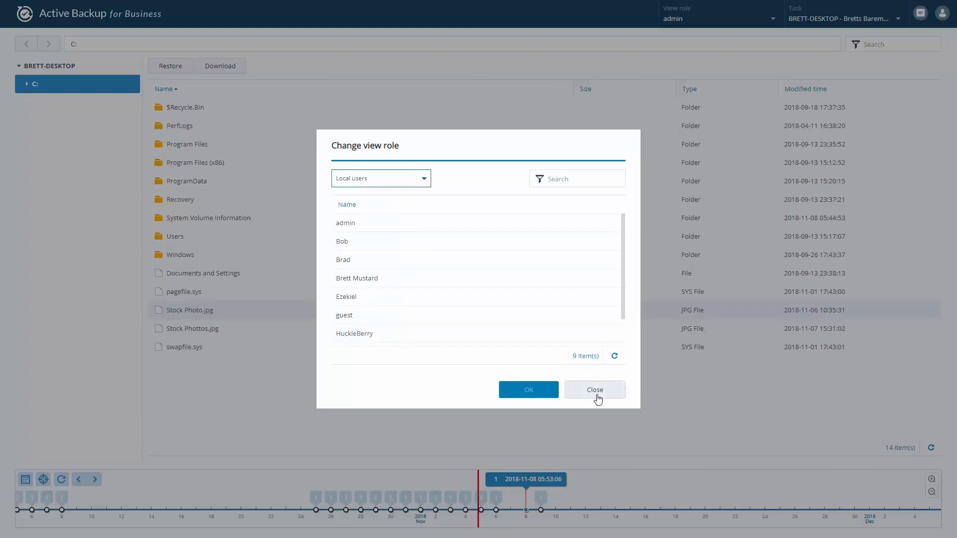
pyautogui.click(898, 20)
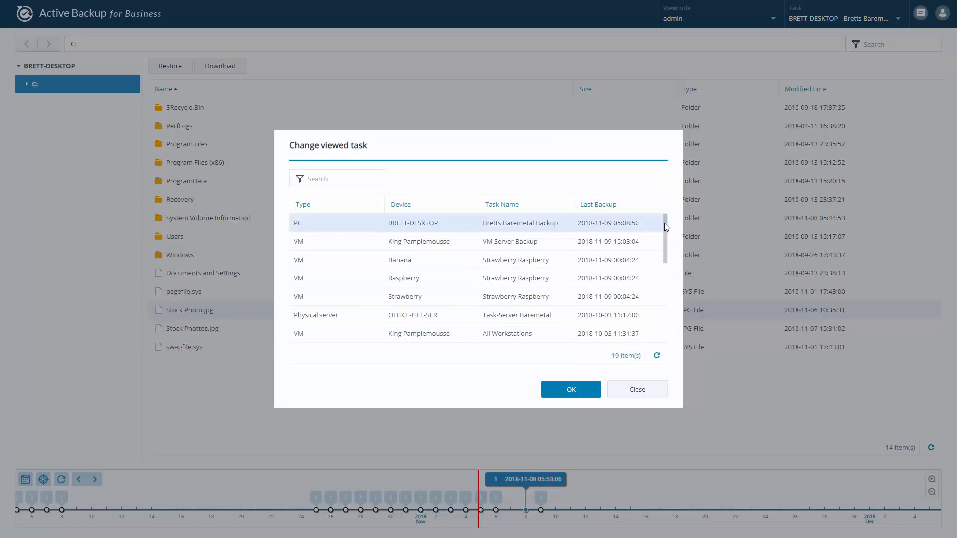
pyautogui.moveTo(664, 223); pyautogui.dragTo(659, 309)
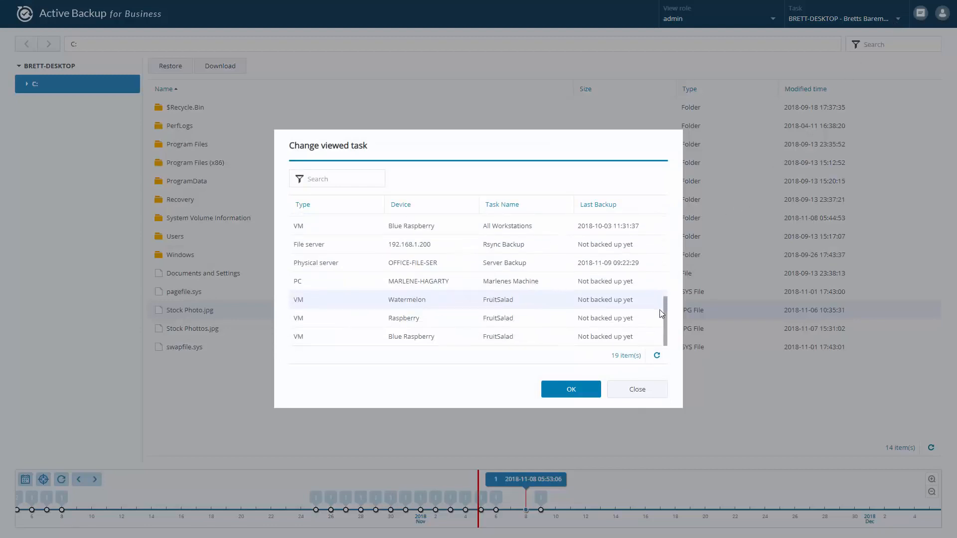
pyautogui.click(653, 388)
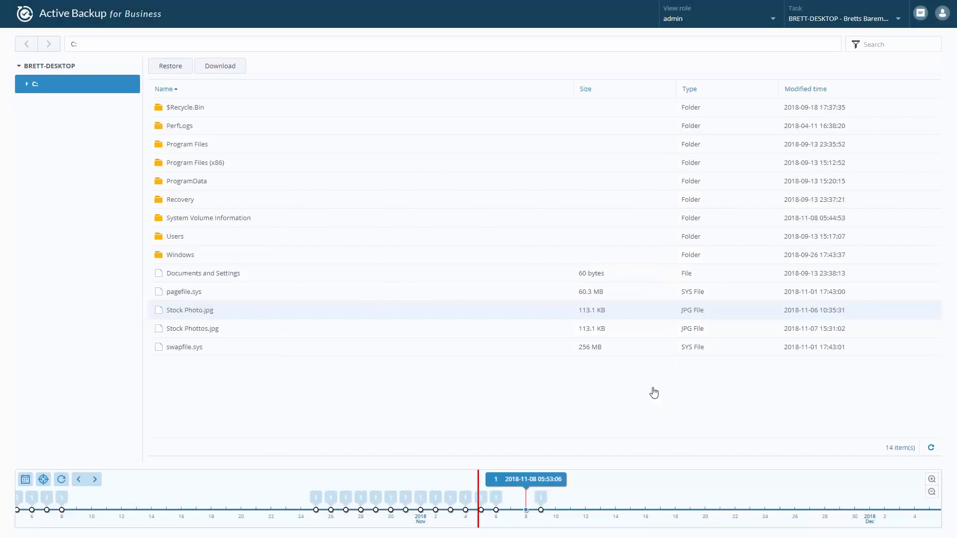
pyautogui.hotkey('ctrl', 'w')
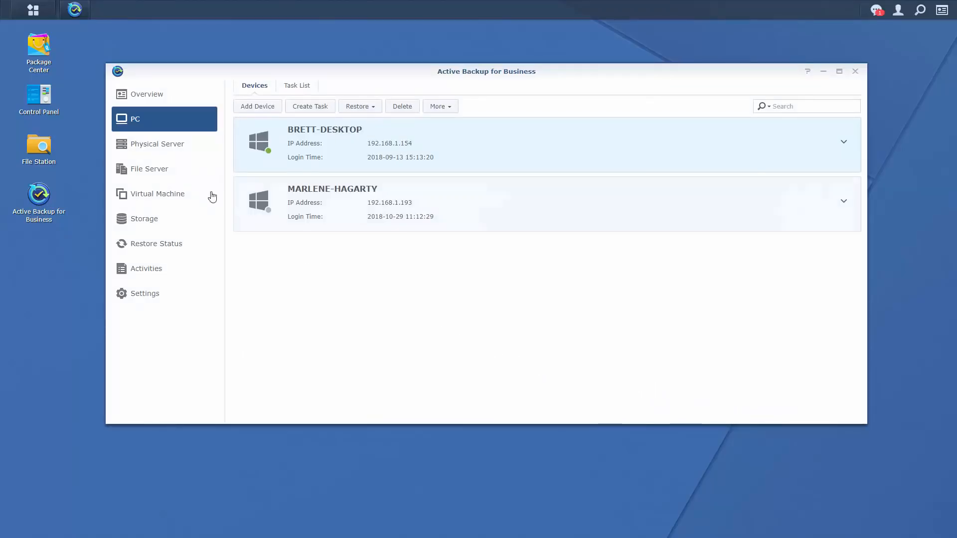
# Select OFFICE-FILE-SER under Physical Server and launch its Restore Wizard.
pyautogui.click(182, 152)
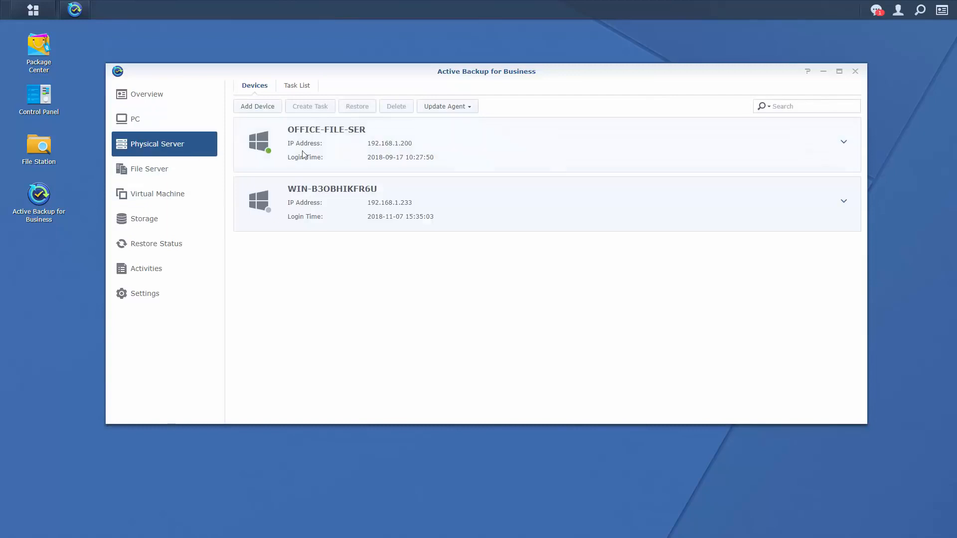
pyautogui.click(342, 143)
pyautogui.click(357, 107)
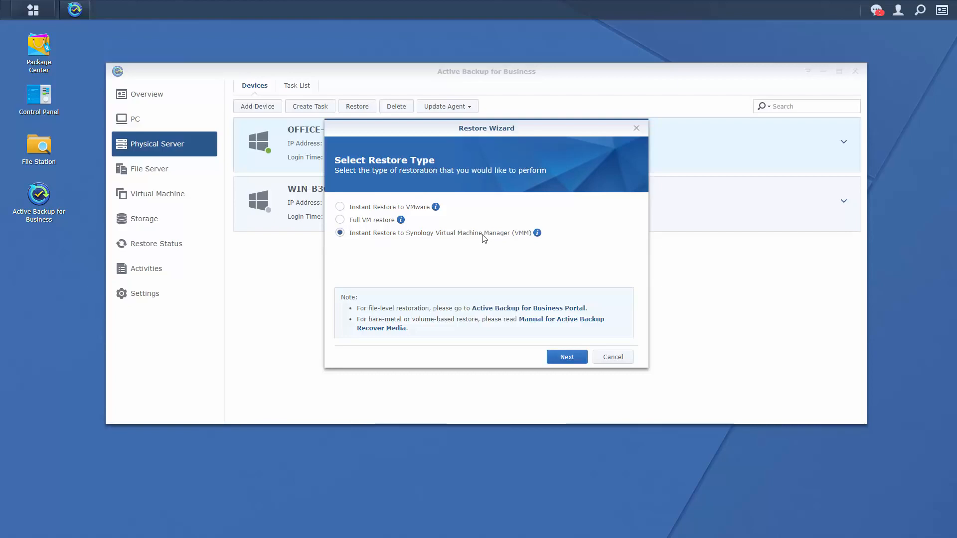
pyautogui.moveTo(537, 236)
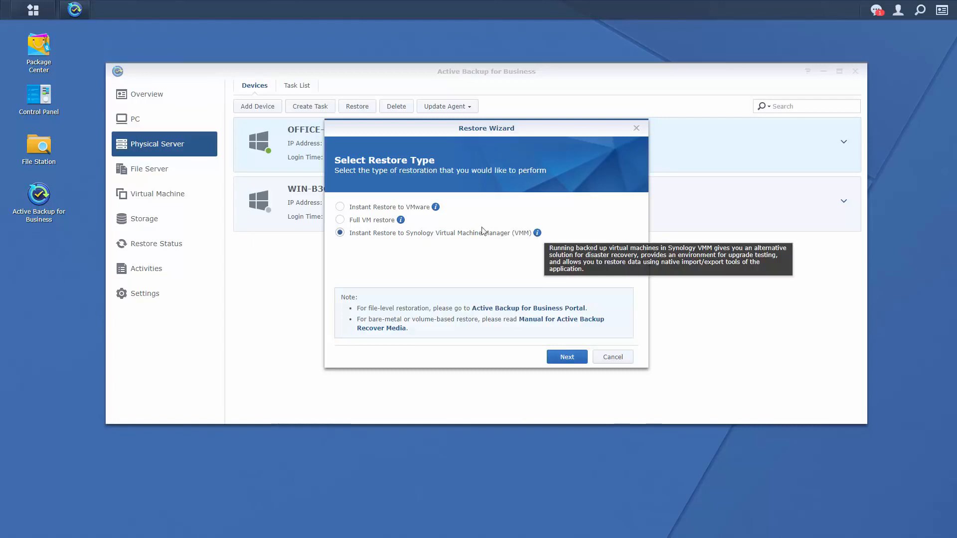
pyautogui.click(400, 221)
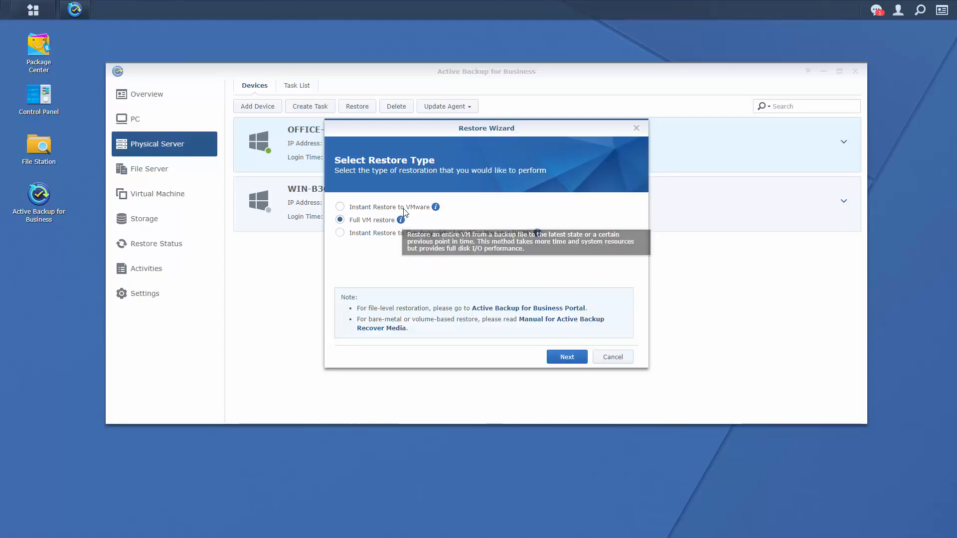
pyautogui.click(436, 208)
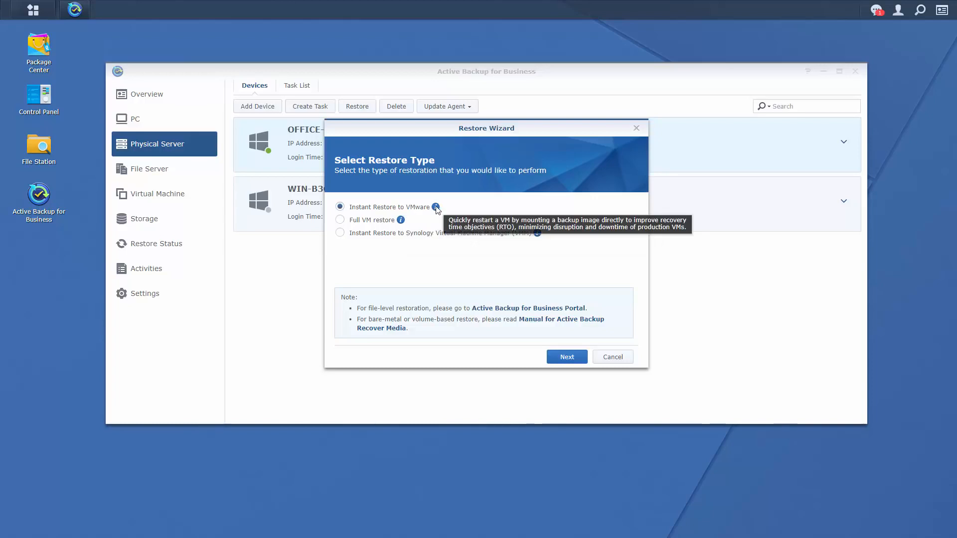
pyautogui.click(339, 233)
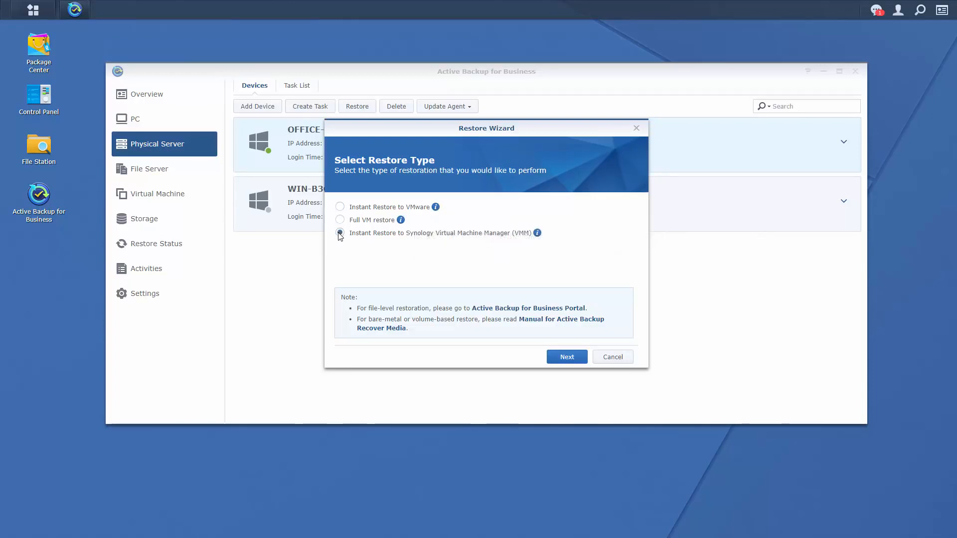
pyautogui.click(566, 358)
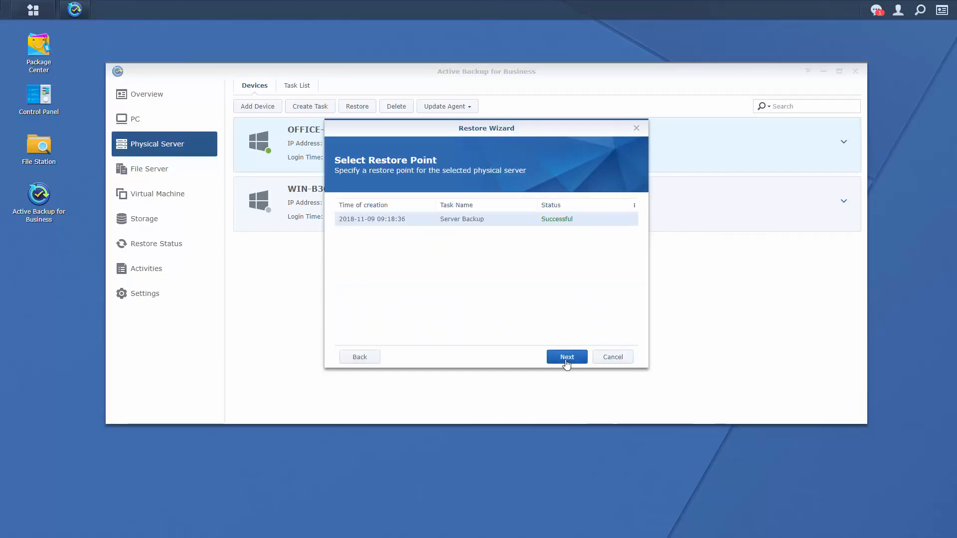
pyautogui.click(567, 358)
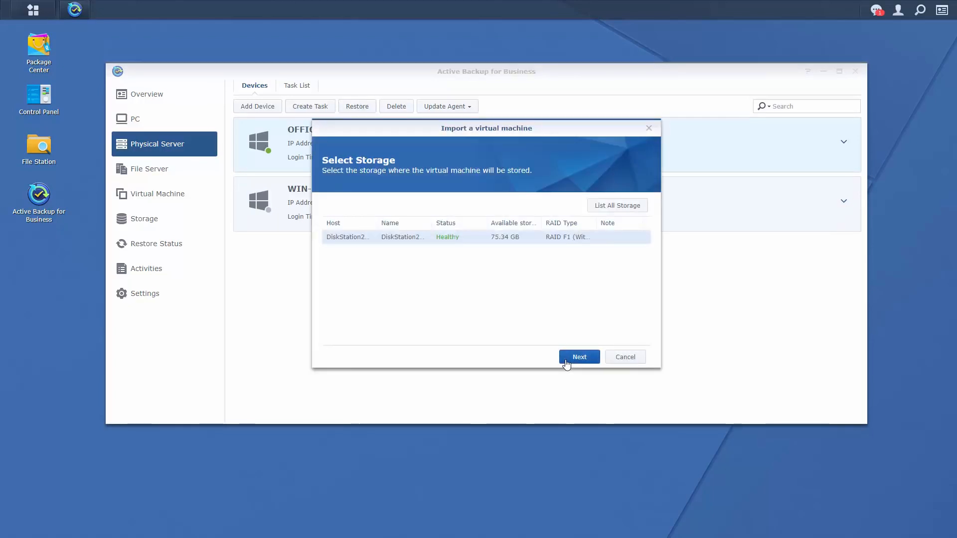
# Keep the DiskStation volume for storage and name the virtual machine 'Emergency boot'.
pyautogui.click(567, 361)
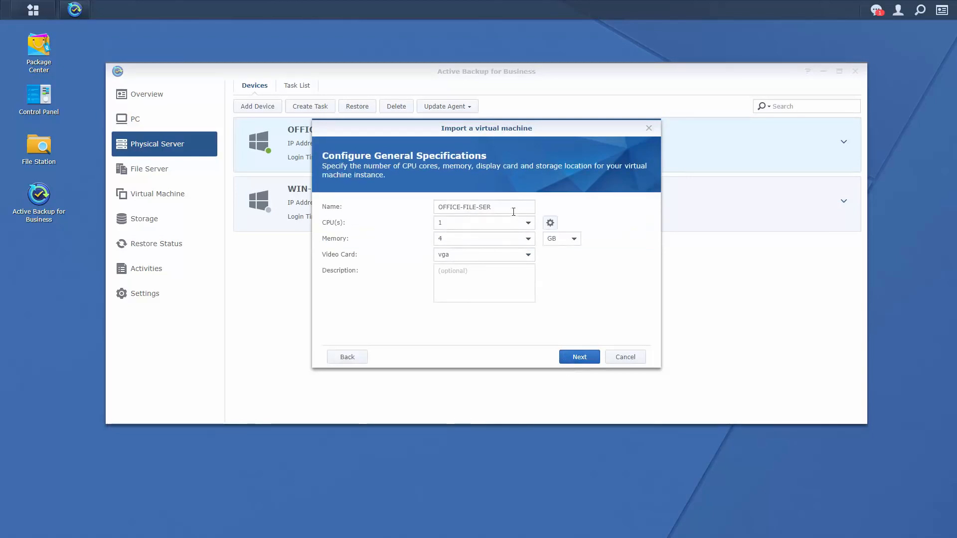
pyautogui.moveTo(518, 207); pyautogui.dragTo(269, 249)
pyautogui.write('Emergency boot')
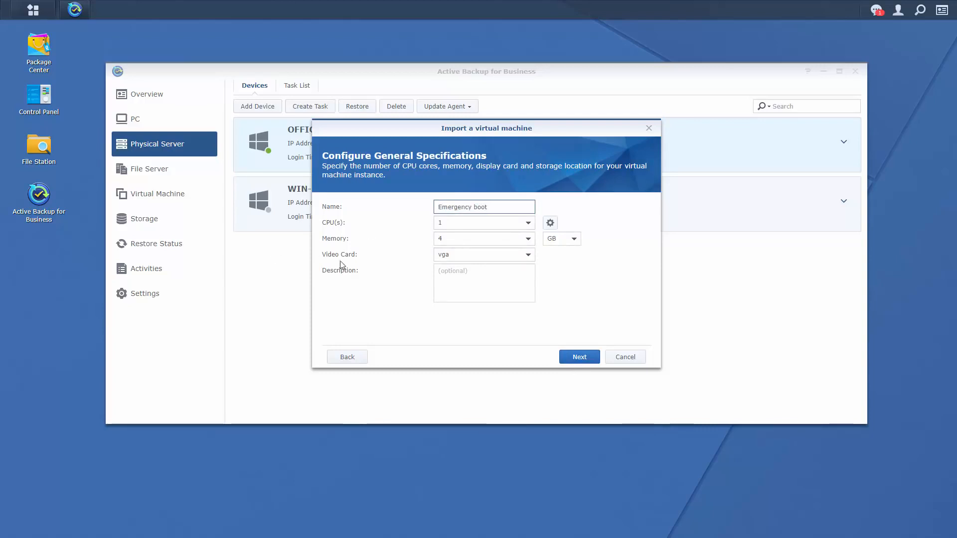
pyautogui.click(584, 356)
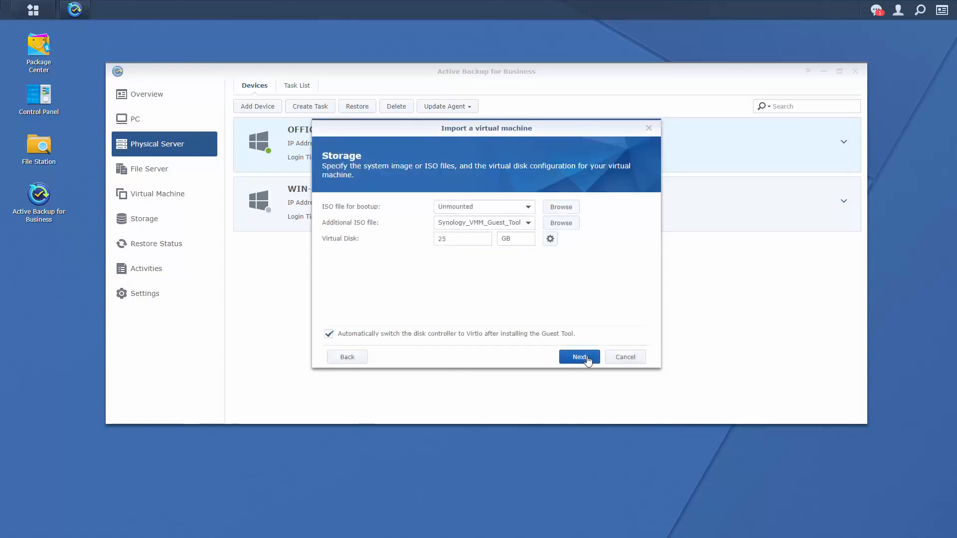
# Accept the default storage and other settings, allow all listed users, and review the summary.
pyautogui.click(584, 357)
pyautogui.click(584, 356)
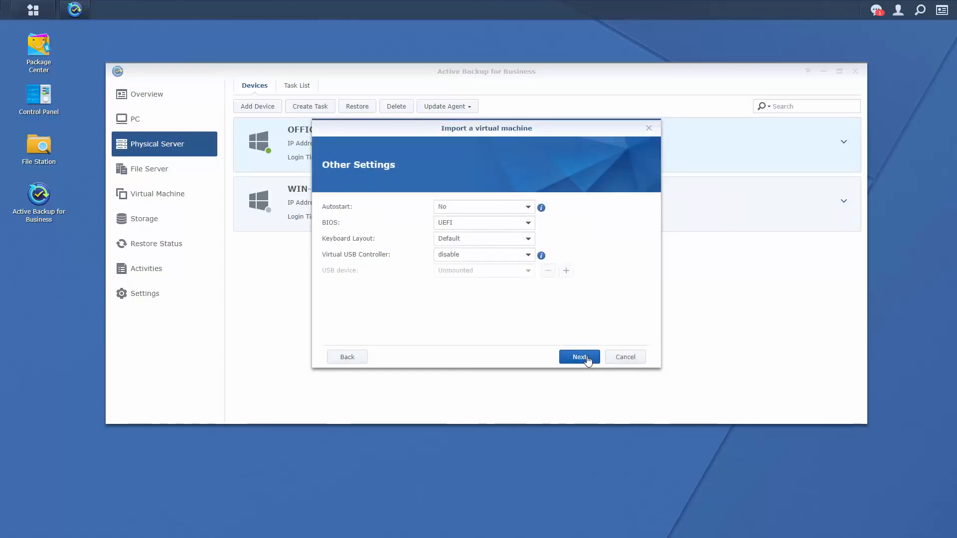
pyautogui.click(583, 357)
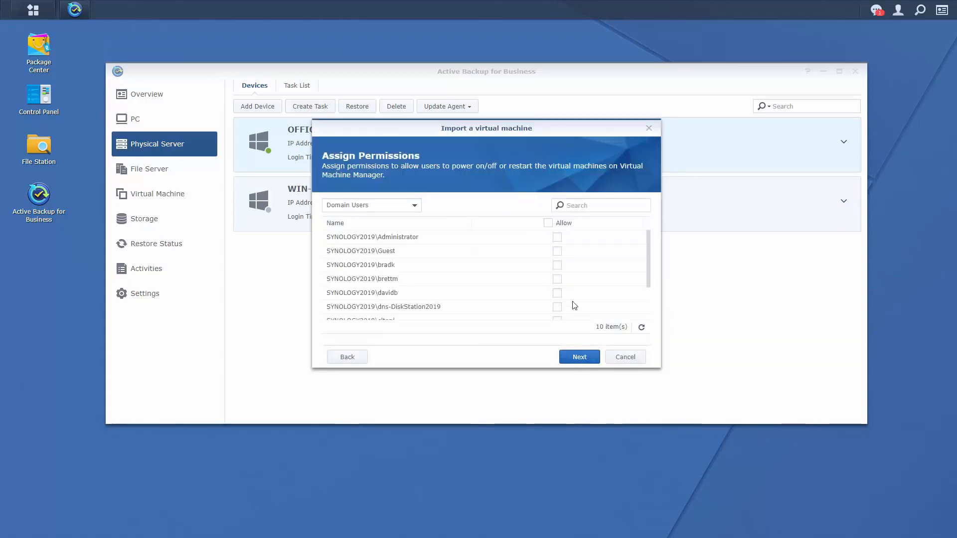
pyautogui.click(548, 222)
pyautogui.click(580, 358)
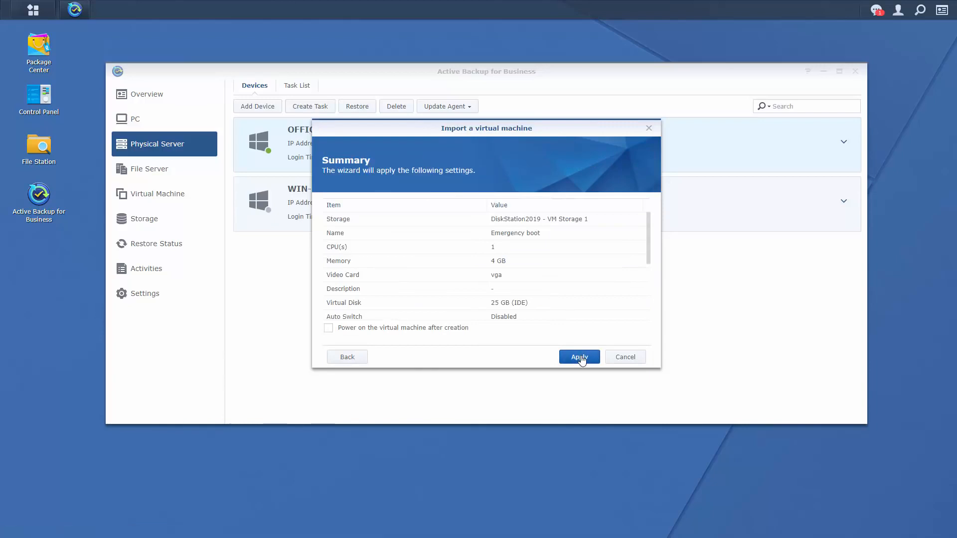
pyautogui.moveTo(645, 253); pyautogui.dragTo(651, 331)
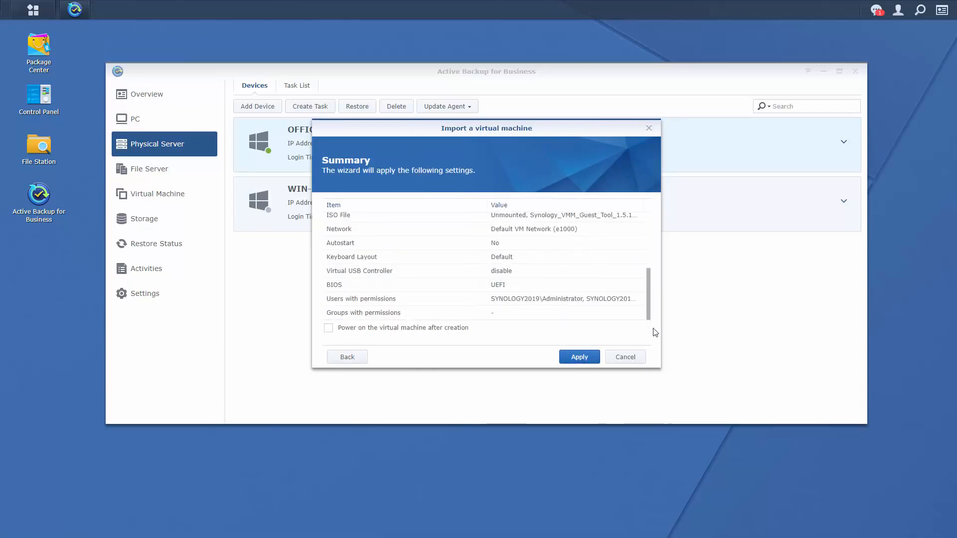
# Import the Emergency boot VM and open its running console in Virtual Machine Manager.
pyautogui.click(587, 361)
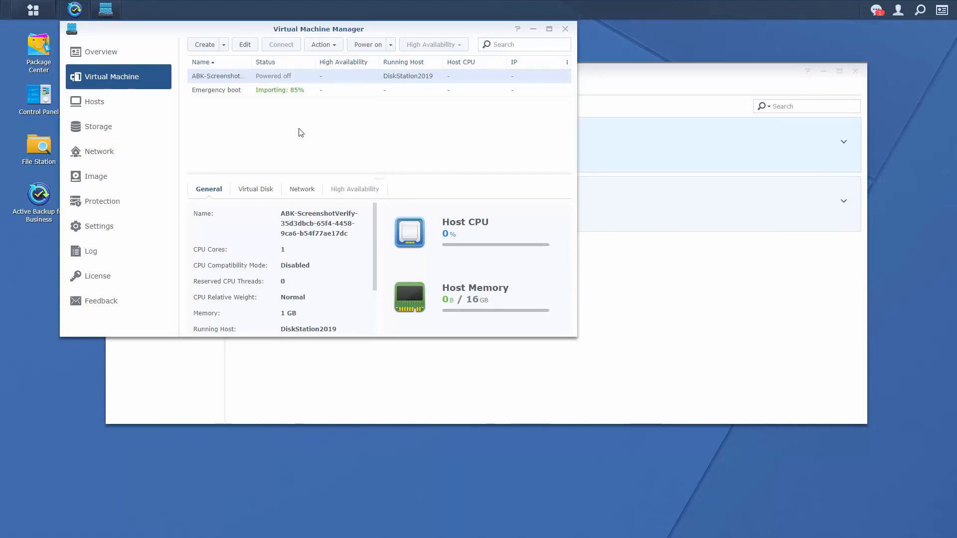
pyautogui.click(339, 95)
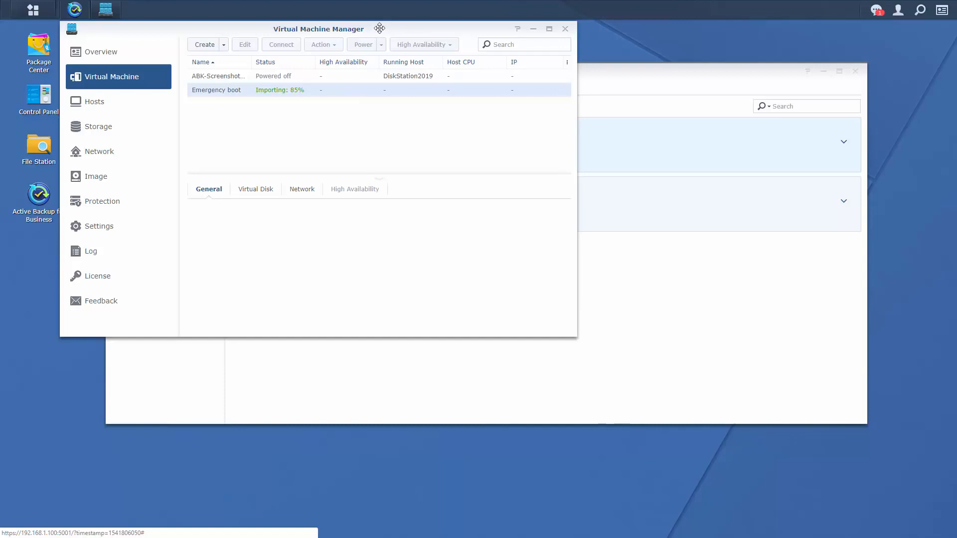
pyautogui.moveTo(382, 30); pyautogui.dragTo(442, 94)
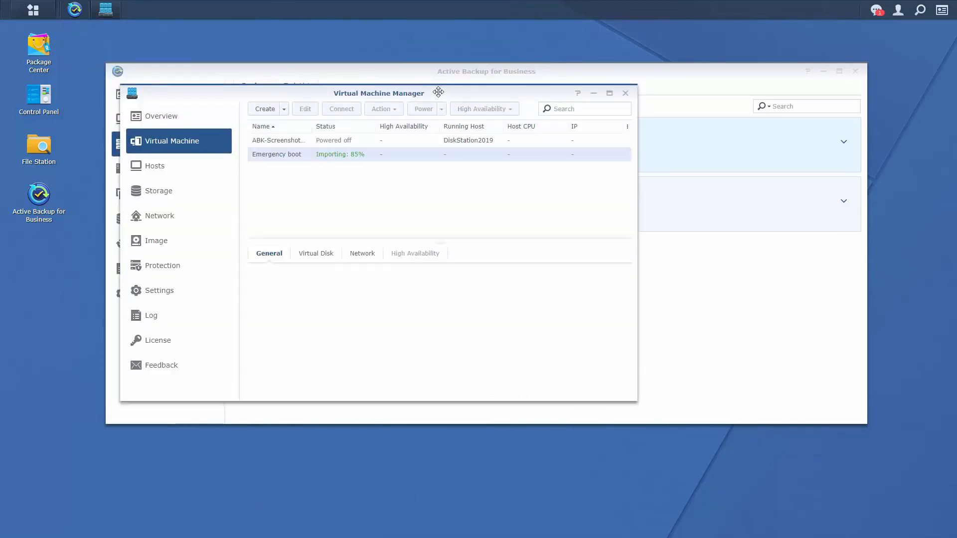
pyautogui.click(303, 155)
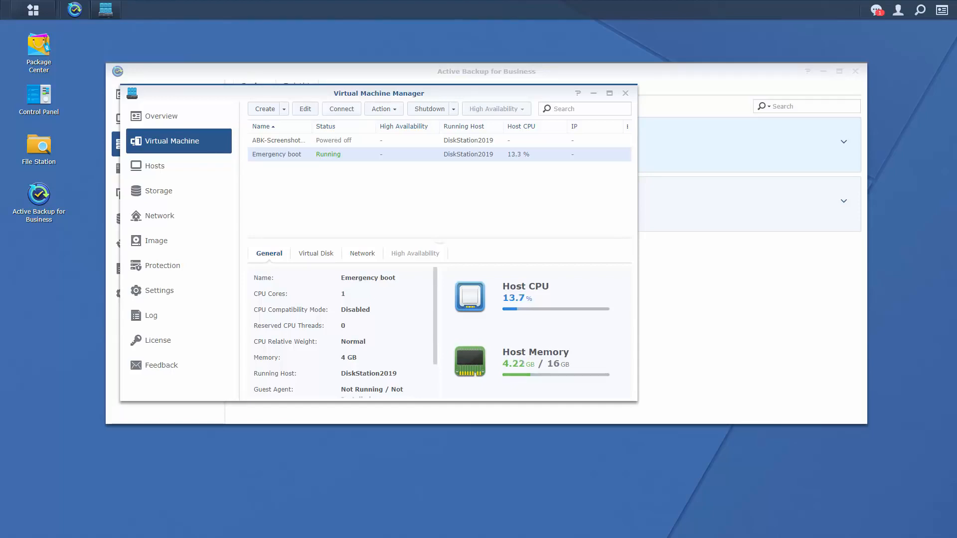
pyautogui.click(357, 110)
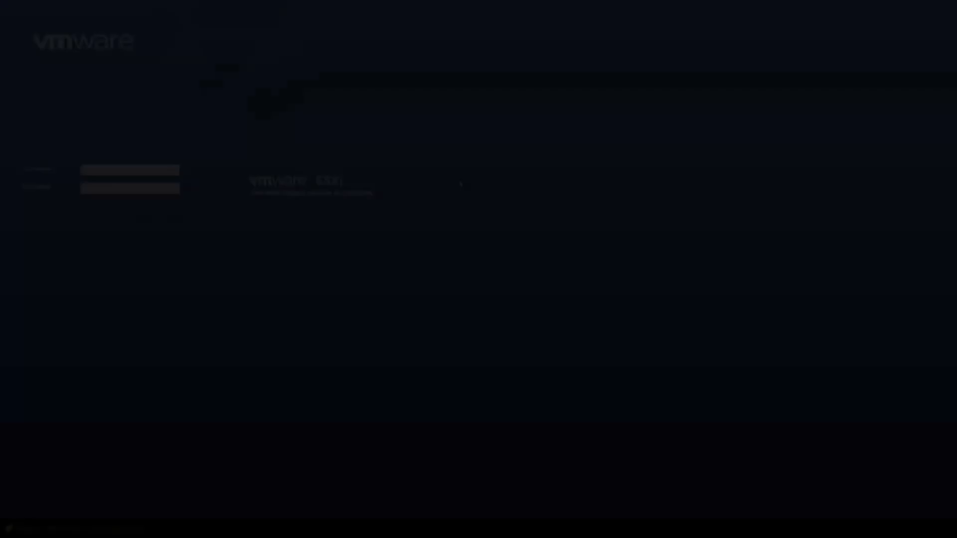
# Sign in to the ESXi Host Client with the host's root credentials.
pyautogui.click(136, 172)
pyautogui.write('r')
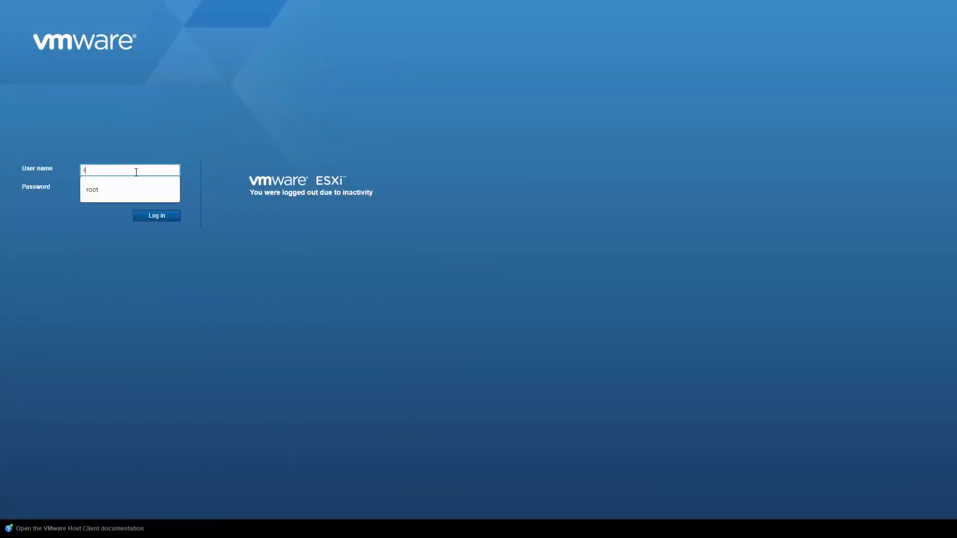
pyautogui.write('oot')
pyautogui.press('Tab')
pyautogui.write('p*********')
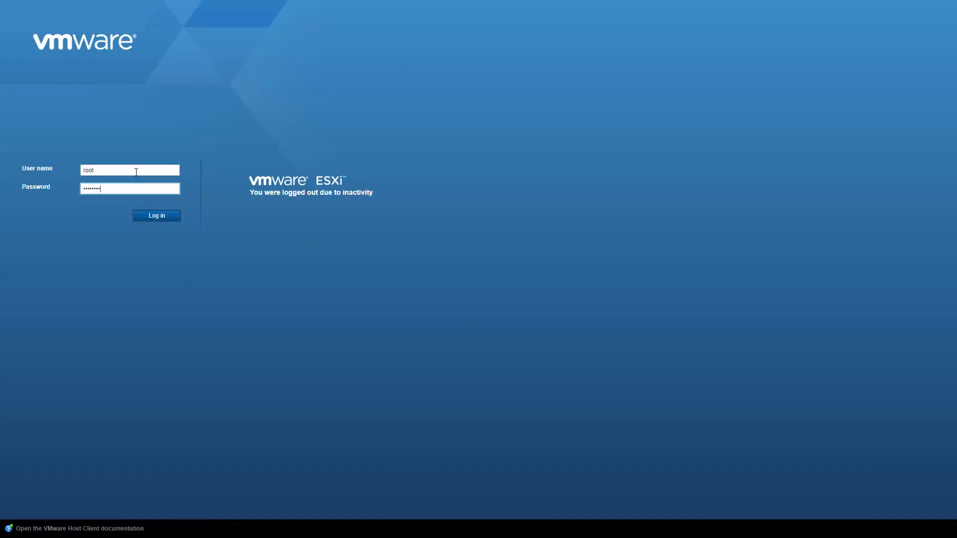
pyautogui.press('Return')
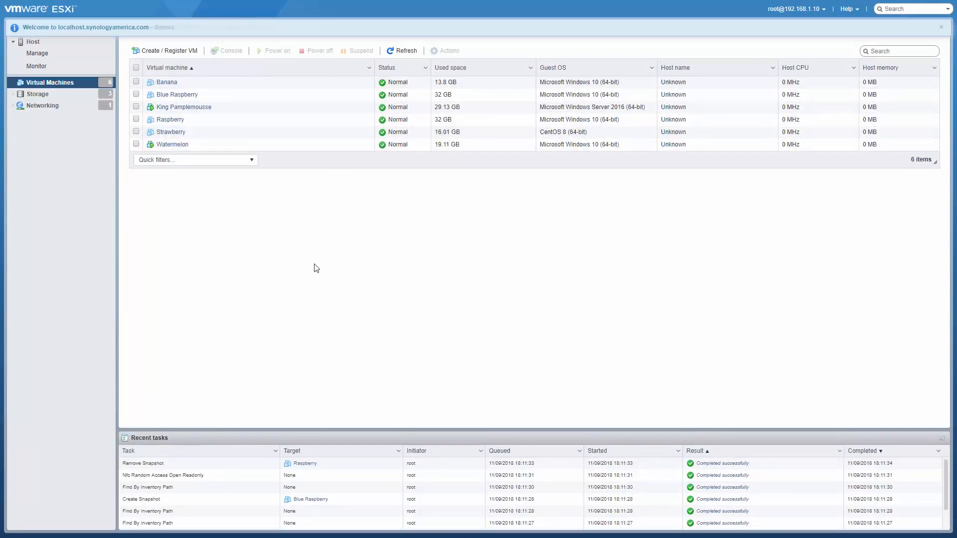
# Delete the Banana virtual machine from the ESXi host.
pyautogui.rightClick(345, 88)
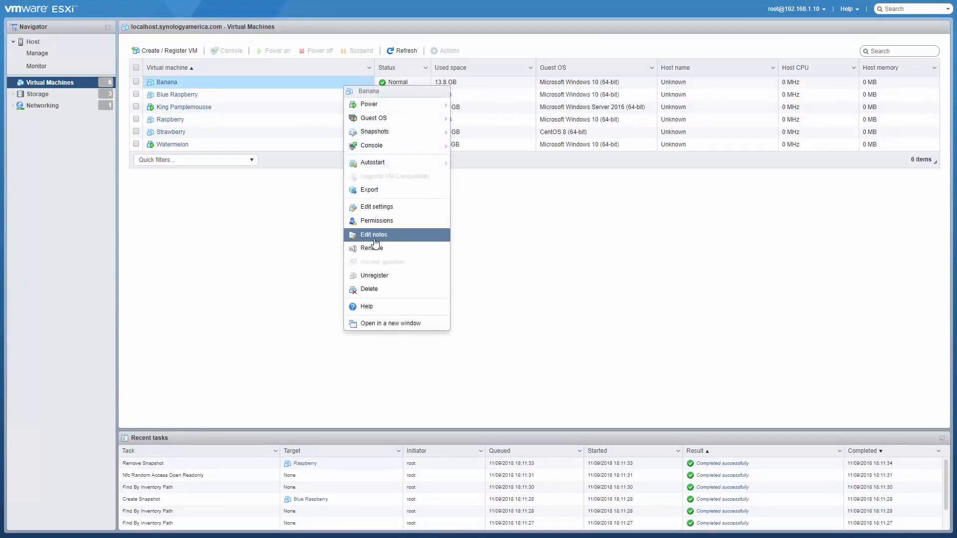
pyautogui.click(379, 289)
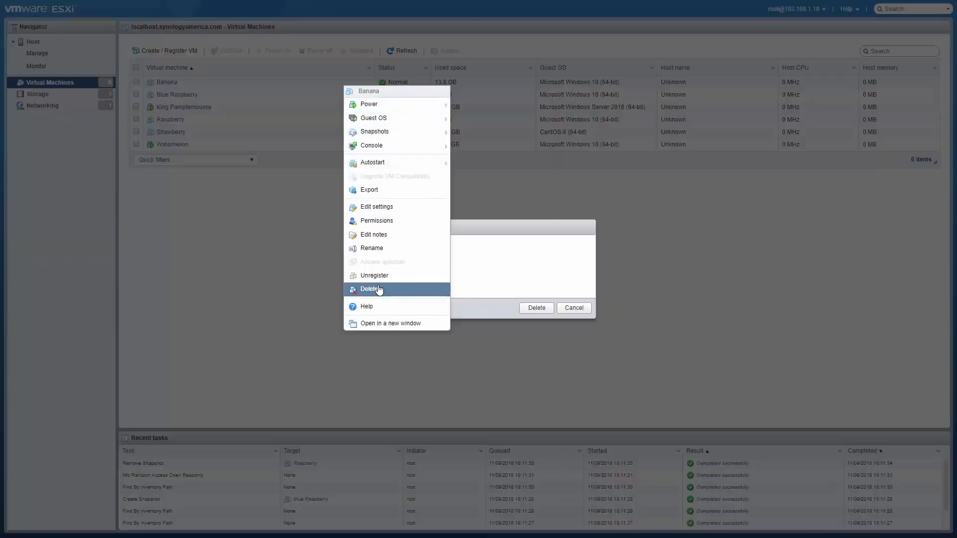
pyautogui.click(549, 310)
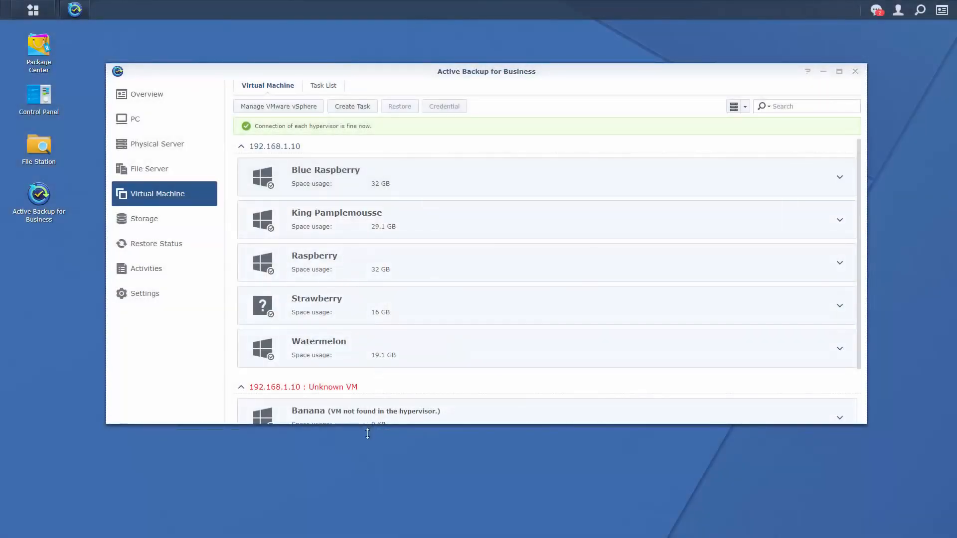
# Start a restore of the unknown Banana VM and compare restore types, settling on Instant Restore to VMware.
pyautogui.moveTo(367, 425); pyautogui.dragTo(367, 437)
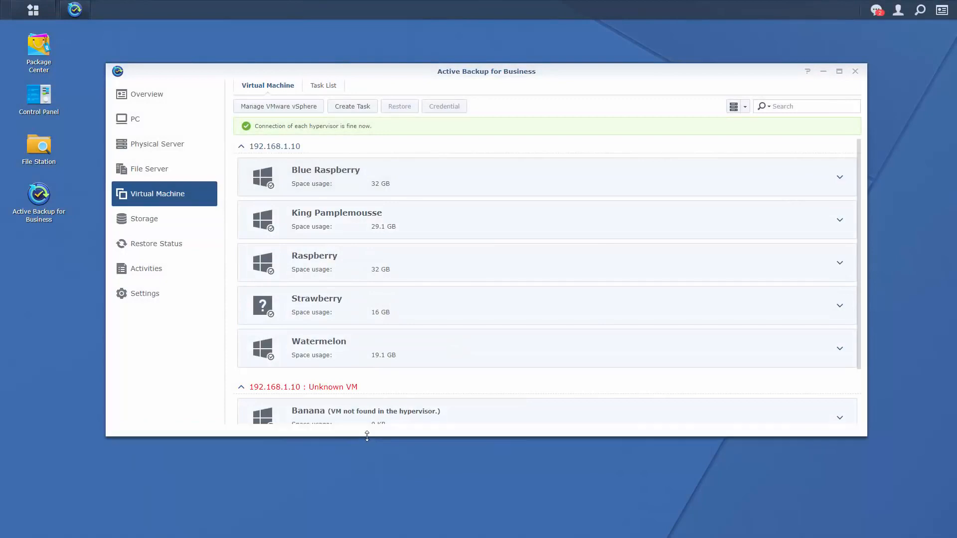
pyautogui.click(316, 418)
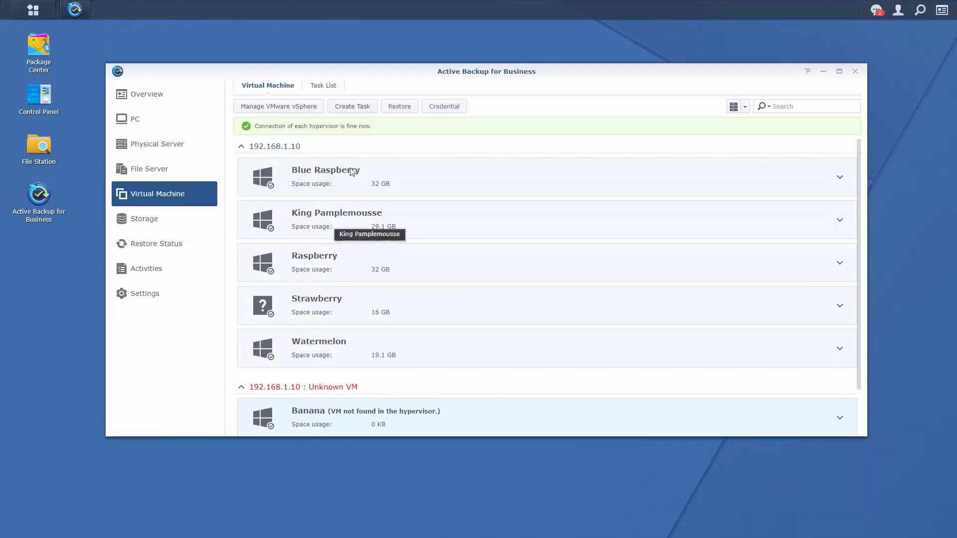
pyautogui.click(406, 108)
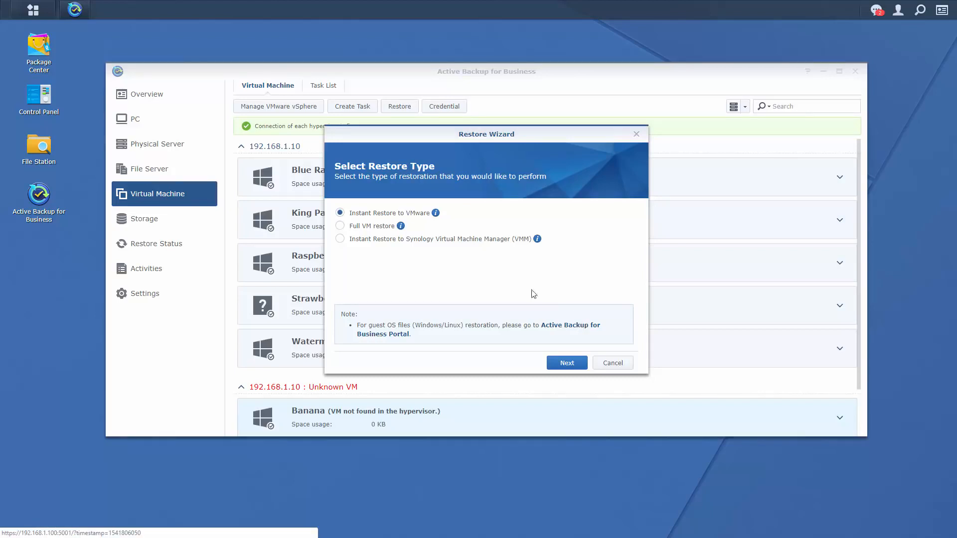
pyautogui.click(340, 240)
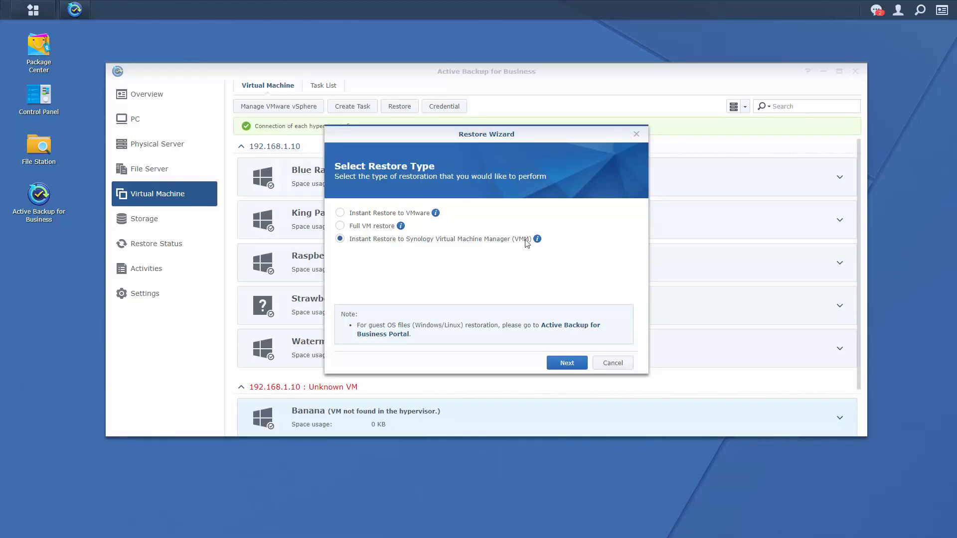
pyautogui.moveTo(537, 240)
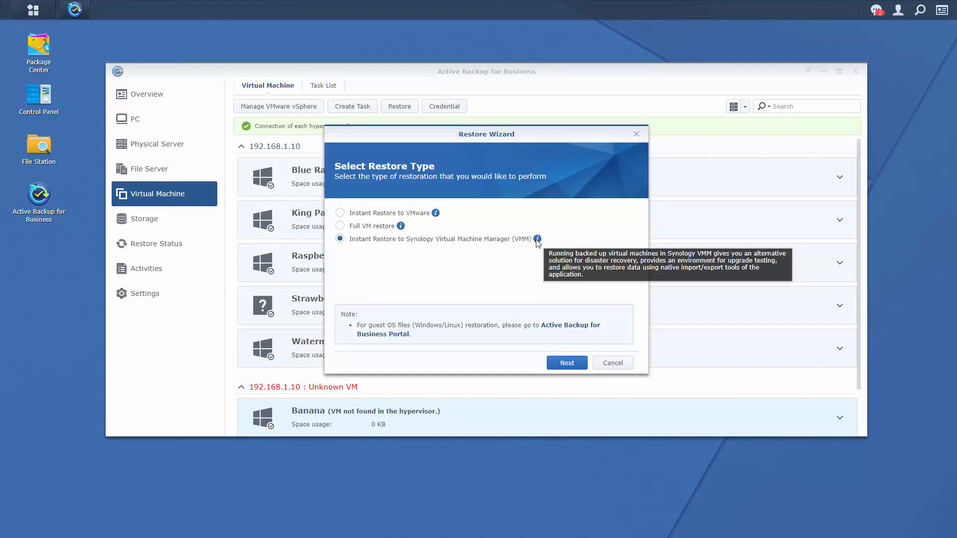
pyautogui.click(352, 227)
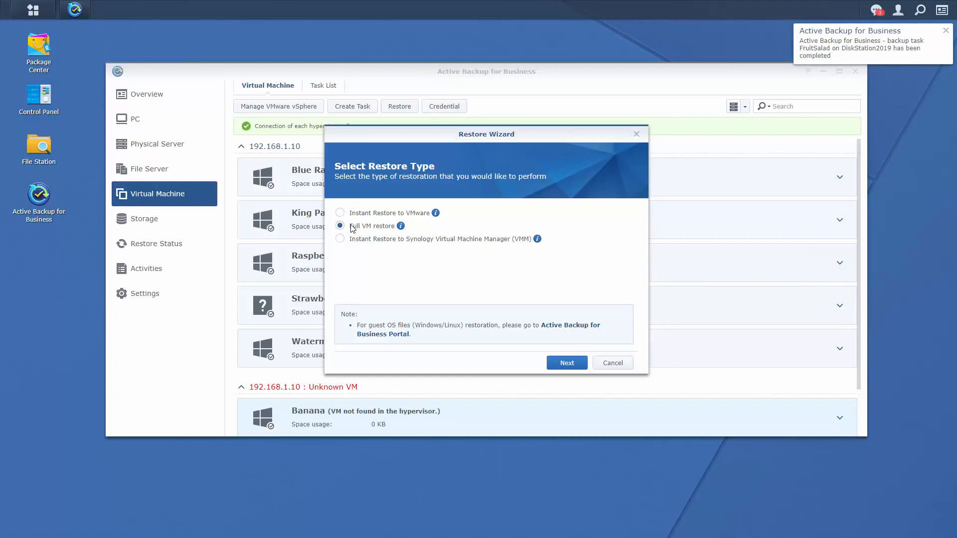
pyautogui.moveTo(399, 228)
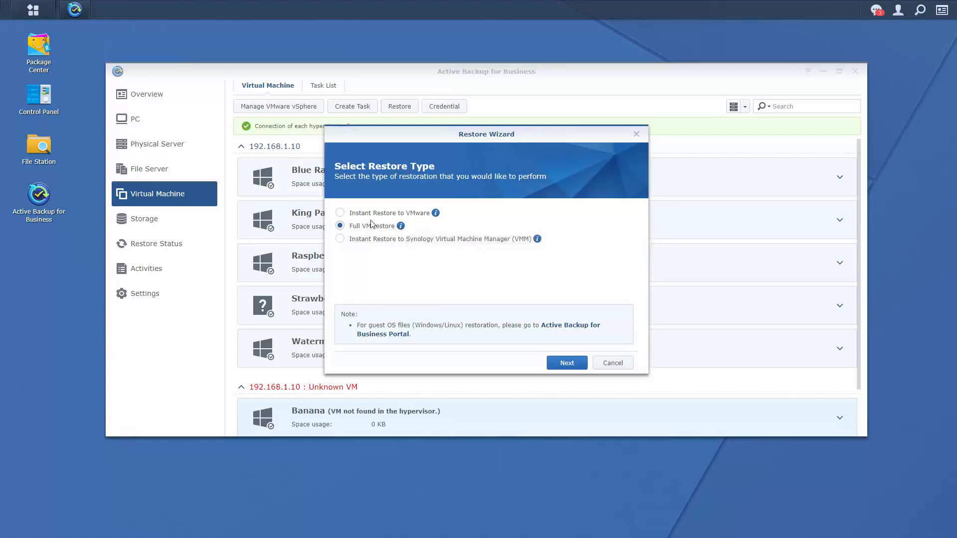
pyautogui.click(340, 214)
pyautogui.moveTo(436, 214)
pyautogui.click(567, 363)
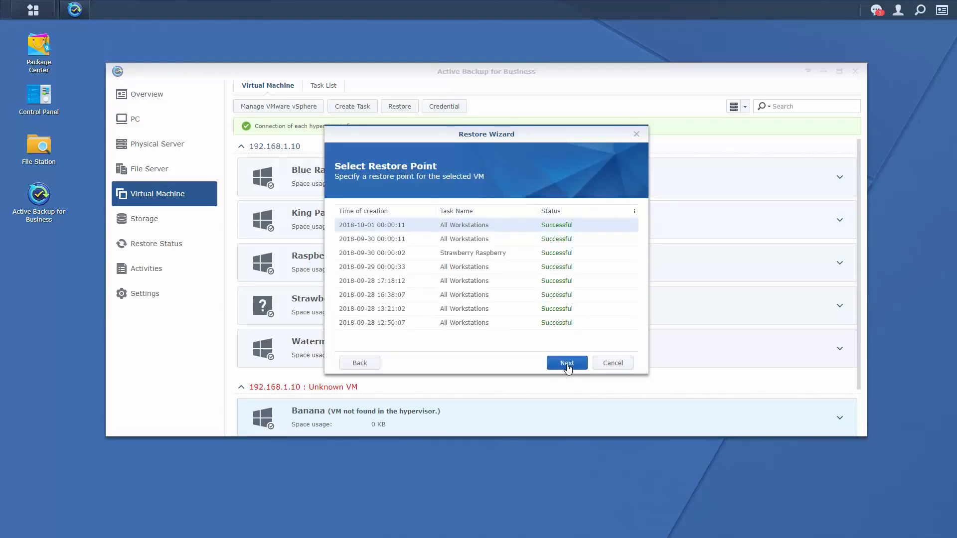
pyautogui.click(567, 364)
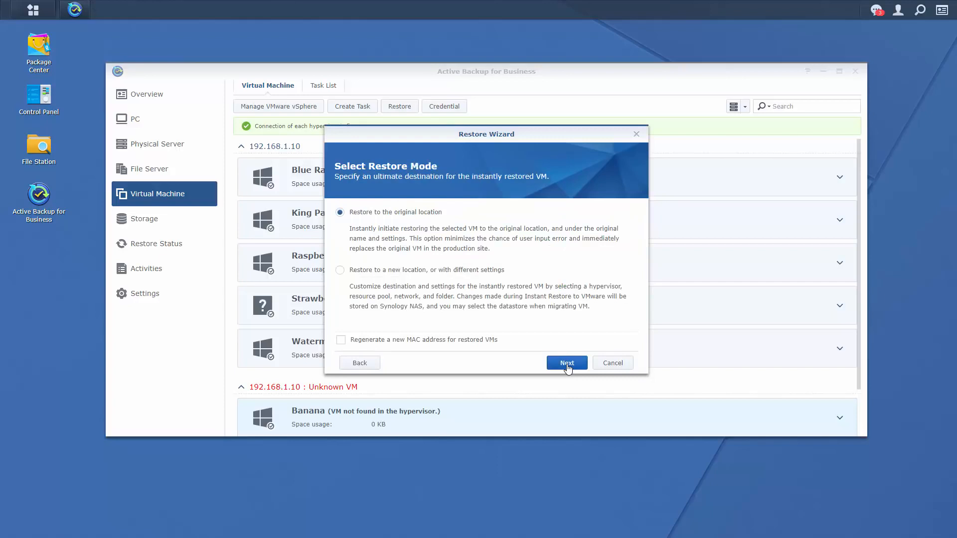
pyautogui.click(566, 364)
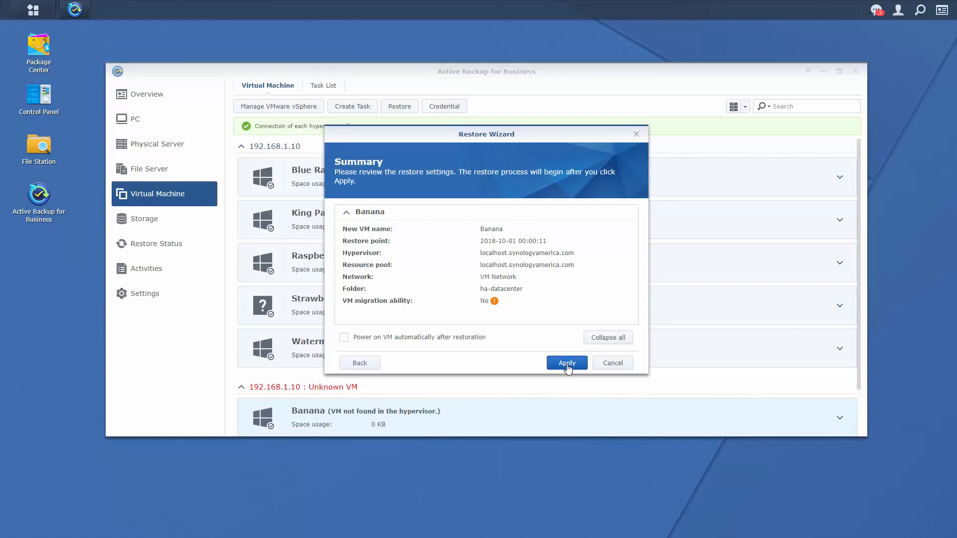
pyautogui.click(567, 363)
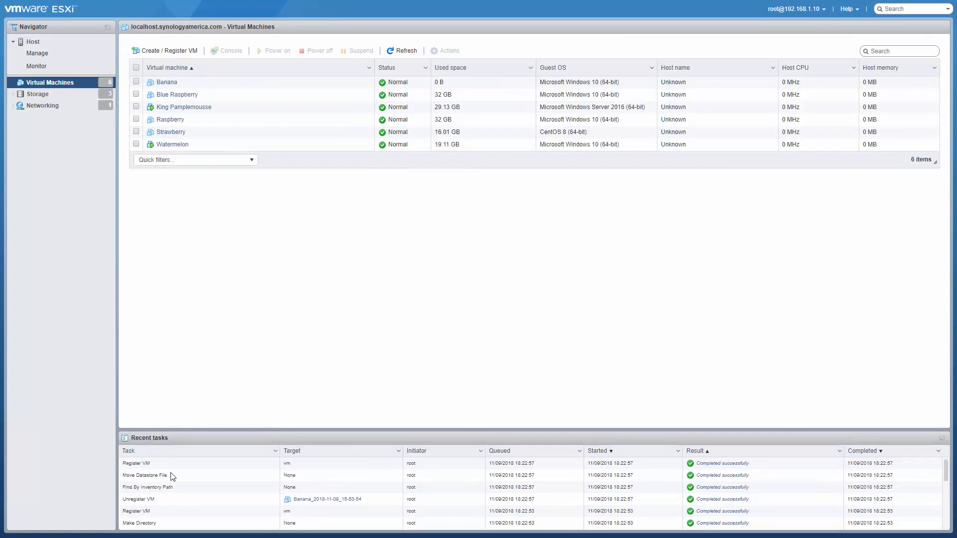
# Select the restored Banana VM in the ESXi Virtual Machines list and power it on.
pyautogui.click(258, 85)
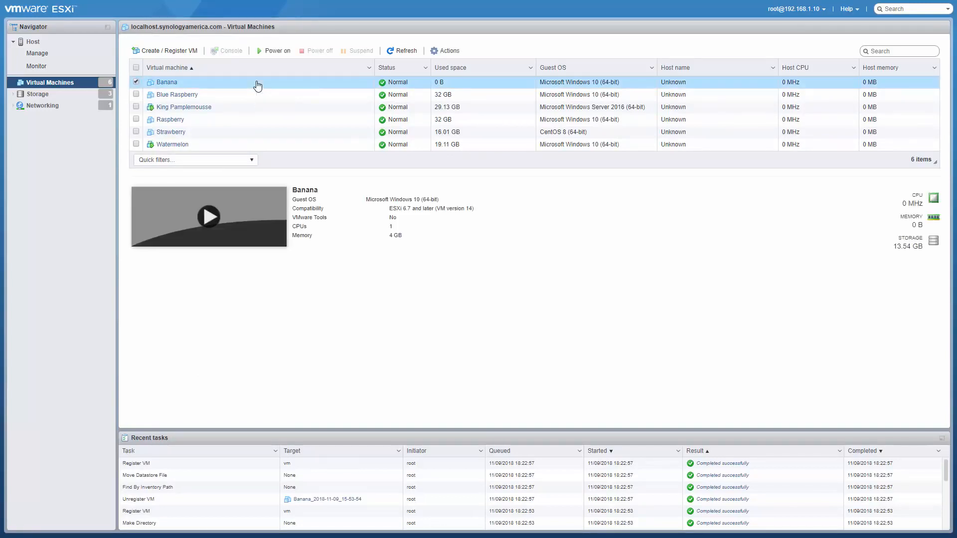
pyautogui.click(268, 50)
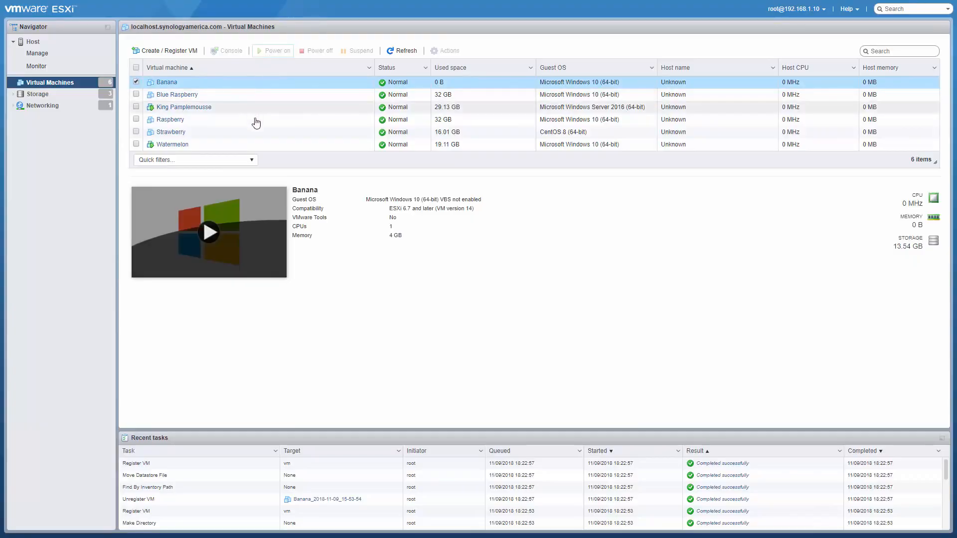